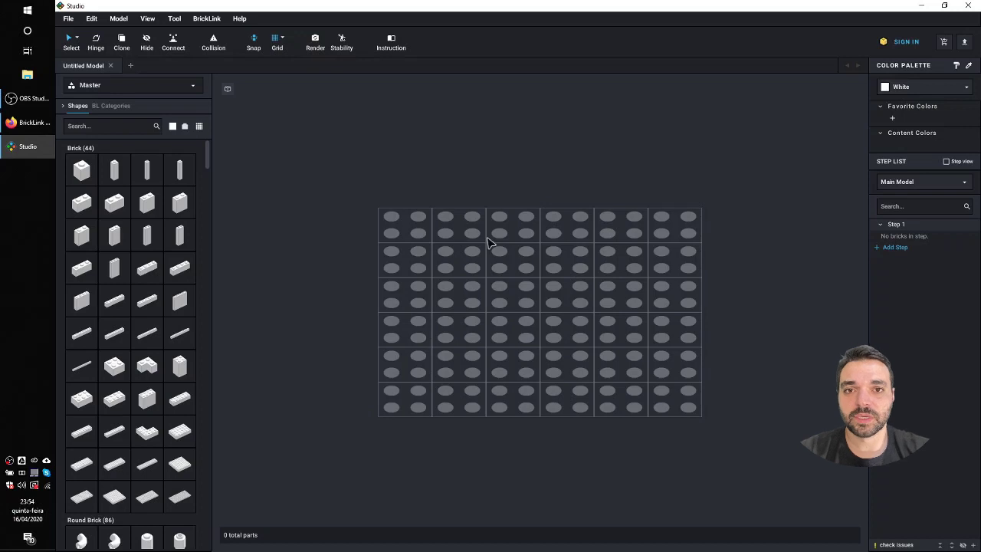
Start a new custom palette from an official LEGO set and enter set number 45544.
{"action": "left_click", "coordinate": [183, 91]}
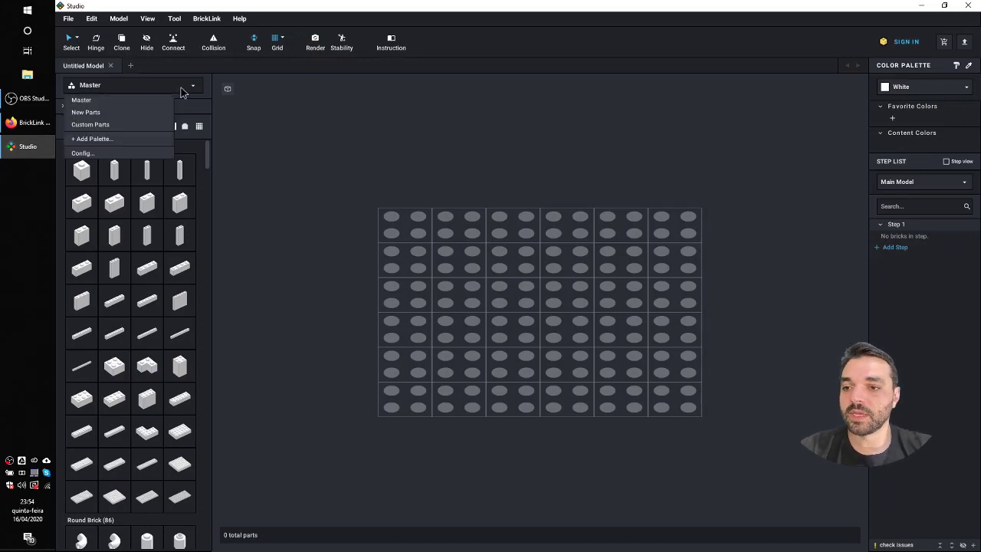
{"action": "left_click", "coordinate": [120, 154]}
{"action": "left_click", "coordinate": [529, 352]}
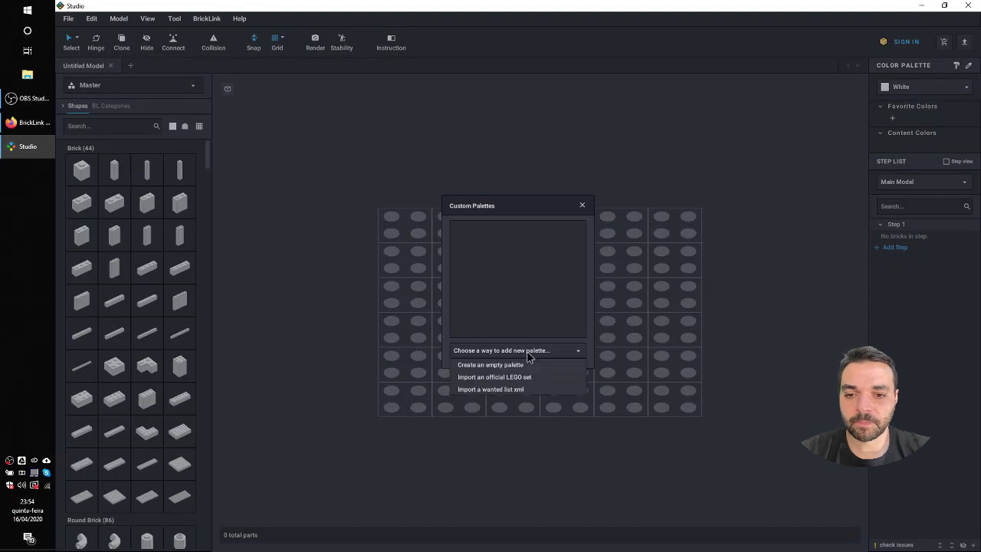
{"action": "left_click", "coordinate": [535, 379]}
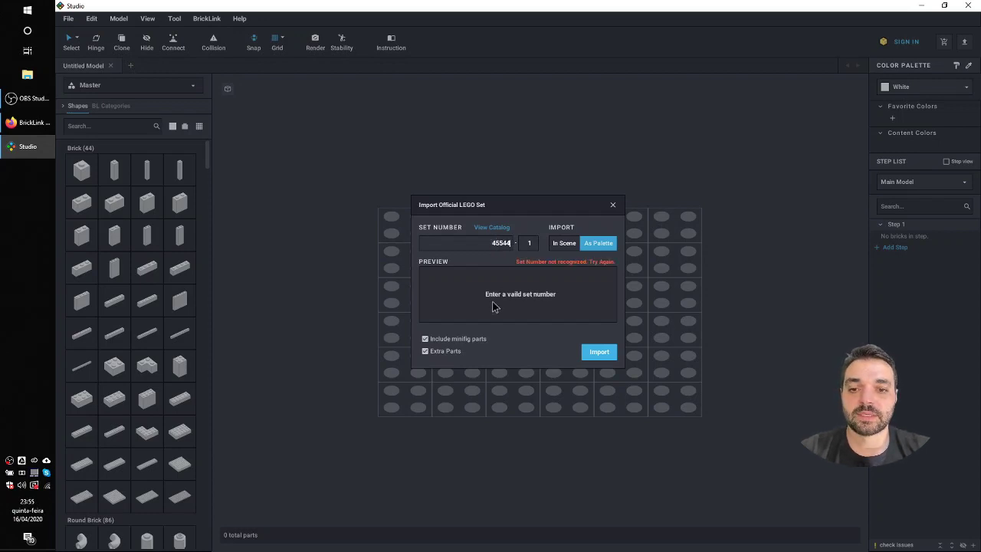
{"action": "left_click_drag", "start_coordinate": [480, 243], "coordinate": [518, 243]}
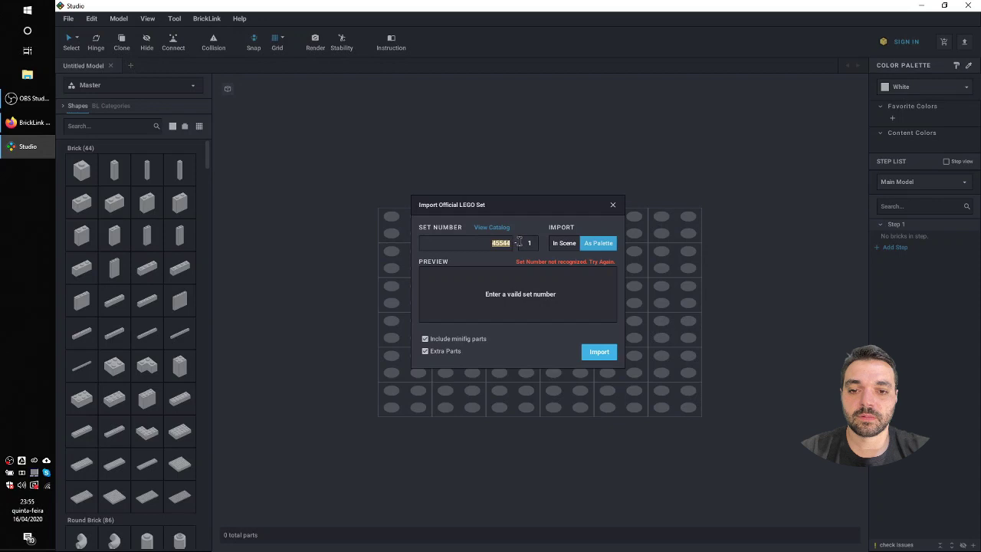
{"action": "type", "text": "4"}
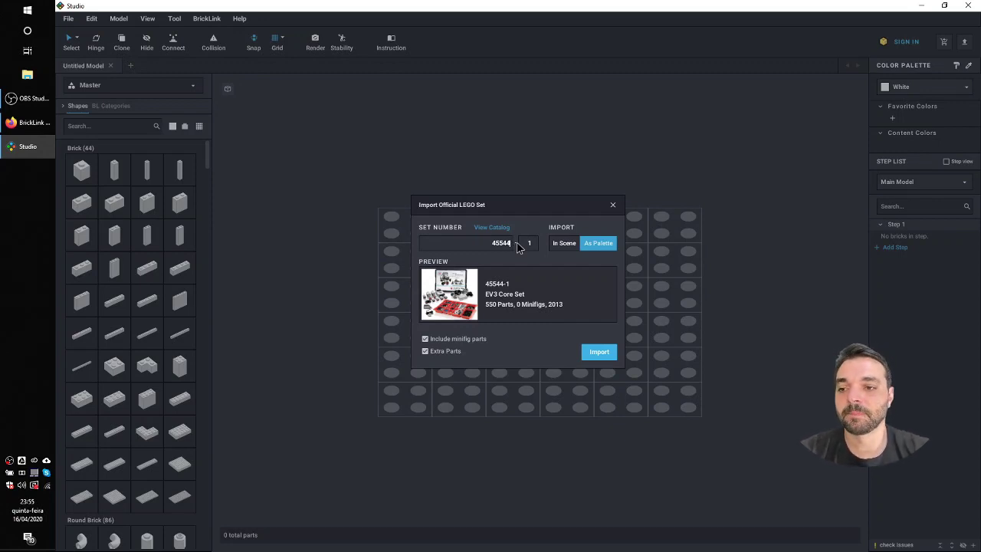
Switch to BrickLink in the browser, search for "ev3 core" and open the EV3 Core Set page to check its item number.
{"action": "left_click", "coordinate": [39, 125]}
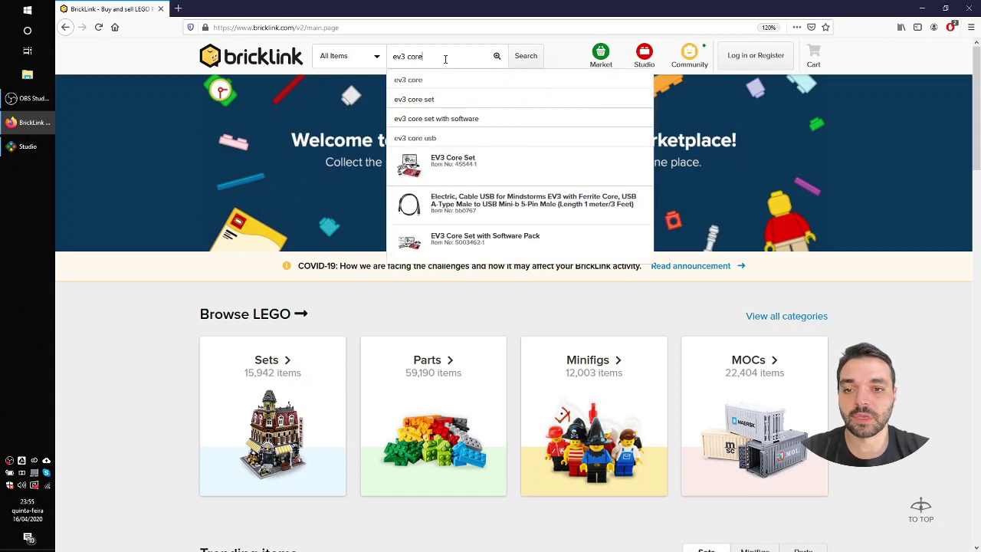
{"action": "left_click", "coordinate": [438, 175]}
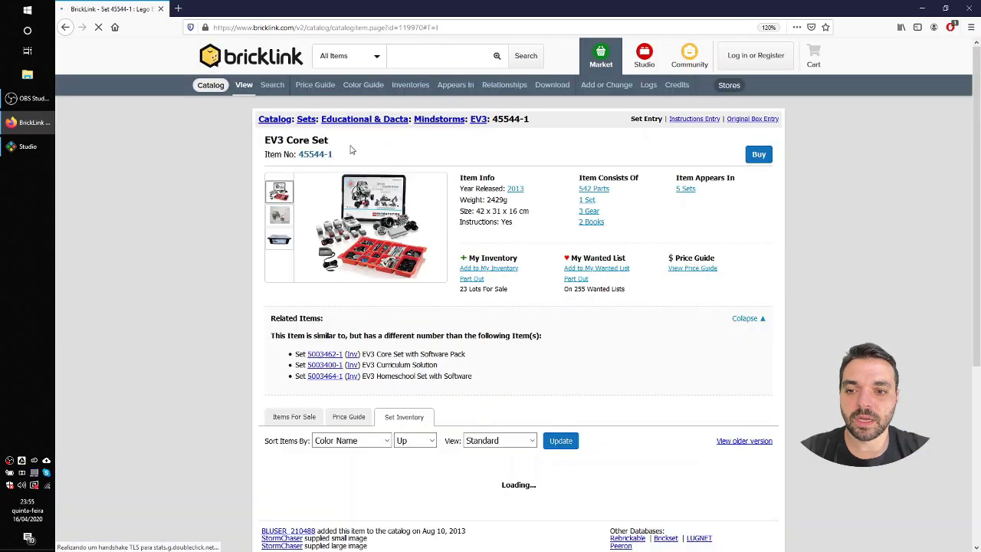
{"action": "left_click_drag", "start_coordinate": [299, 154], "coordinate": [333, 154]}
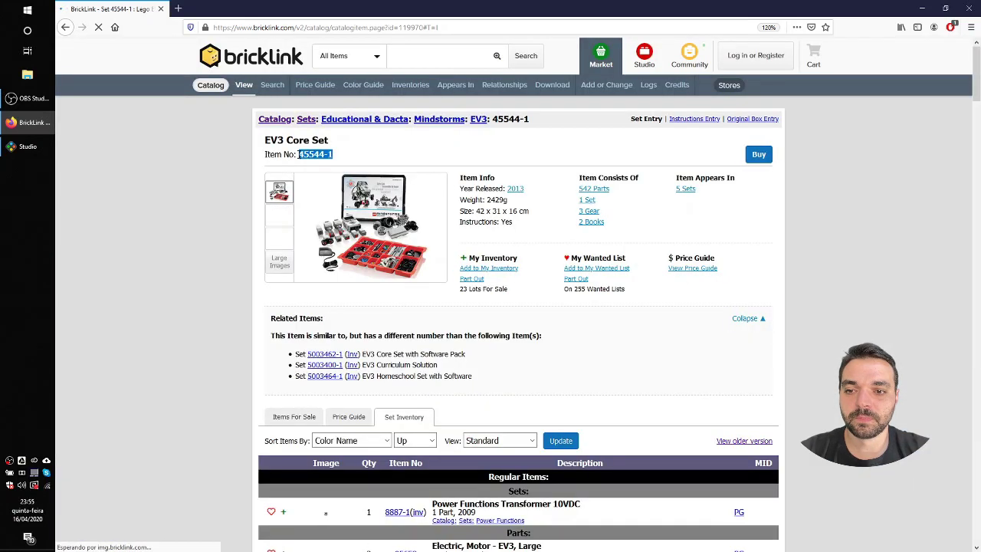
{"action": "left_click", "coordinate": [348, 154]}
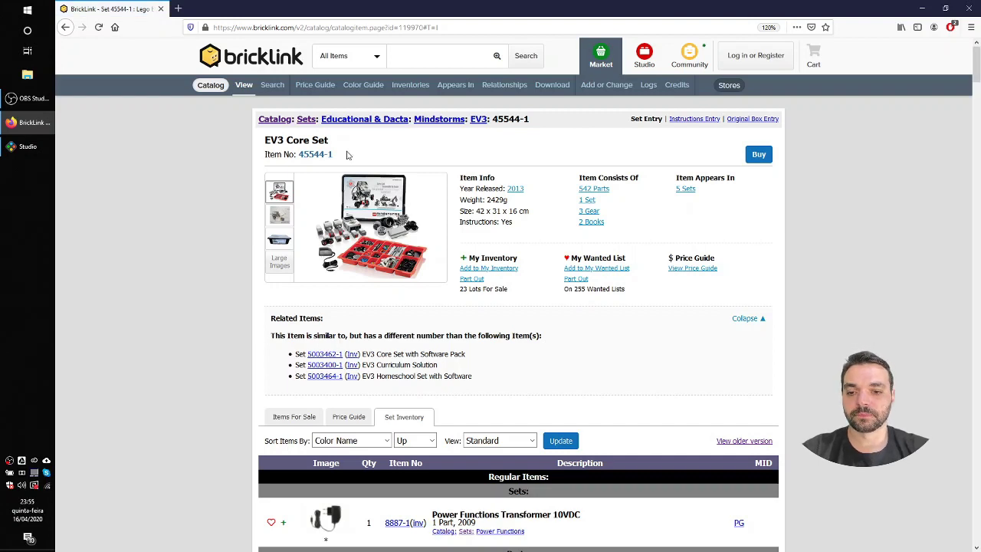
Examine the EV3 Core Set's inventory for its motors, sensors and cables, including the quantity of large EV3 motors.
{"action": "scroll", "coordinate": [398, 230], "scroll_direction": "down", "scroll_amount": 4}
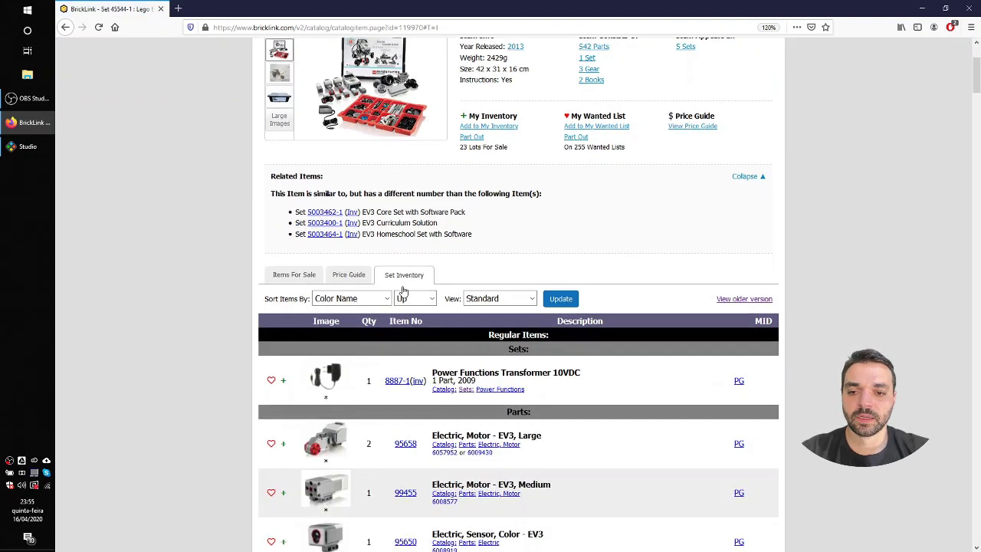
{"action": "scroll", "coordinate": [404, 289], "scroll_direction": "down", "scroll_amount": 8}
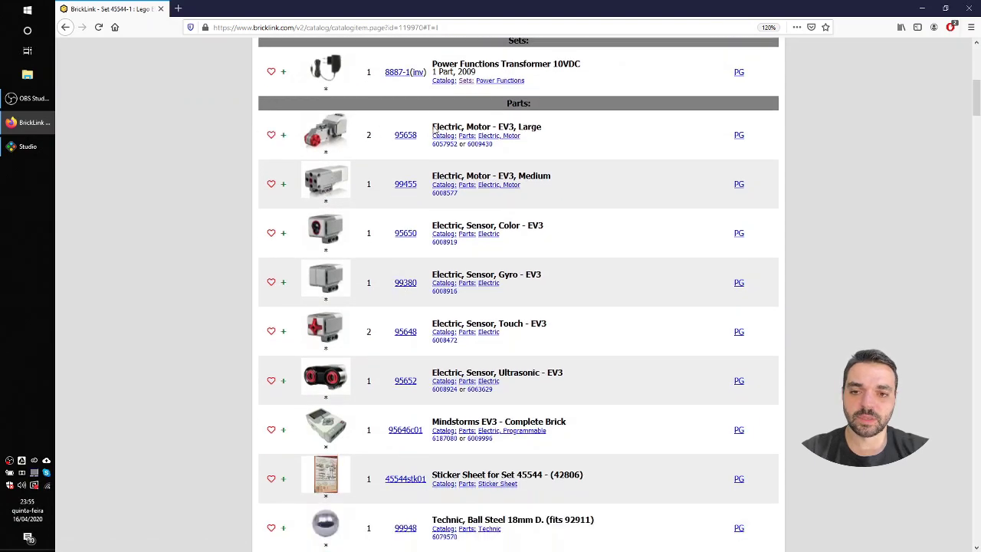
{"action": "left_click_drag", "start_coordinate": [432, 130], "coordinate": [543, 127]}
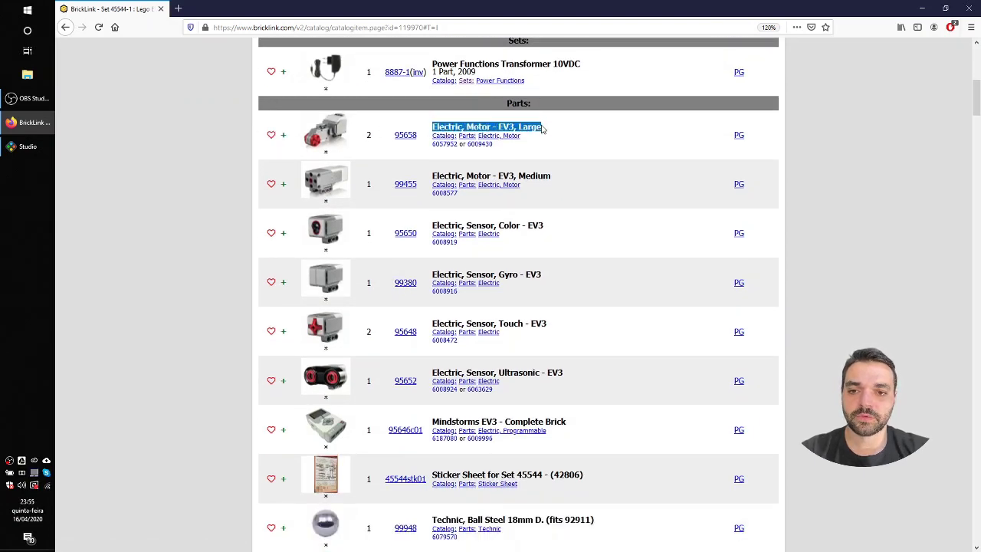
{"action": "double_click", "coordinate": [369, 135]}
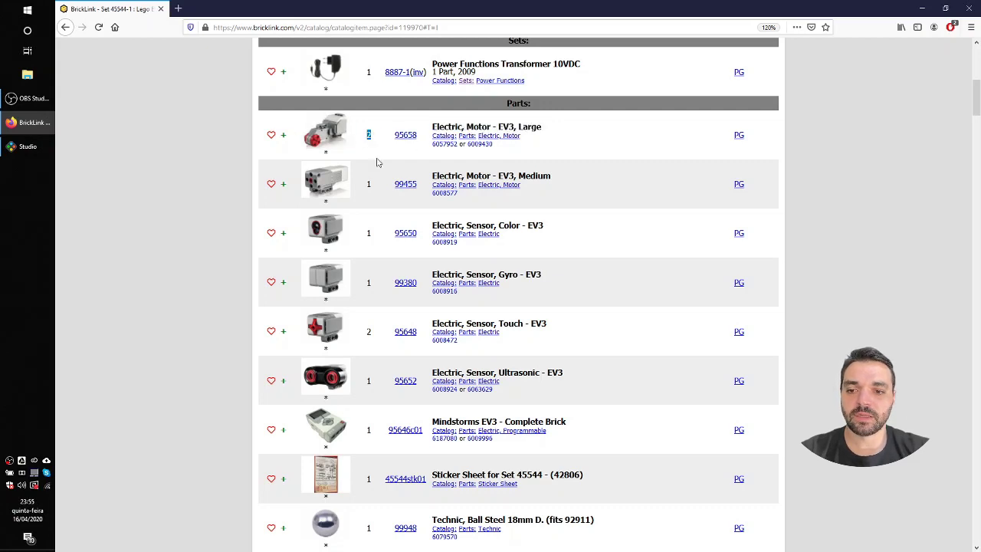
{"action": "scroll", "coordinate": [375, 276], "scroll_direction": "down", "scroll_amount": 5}
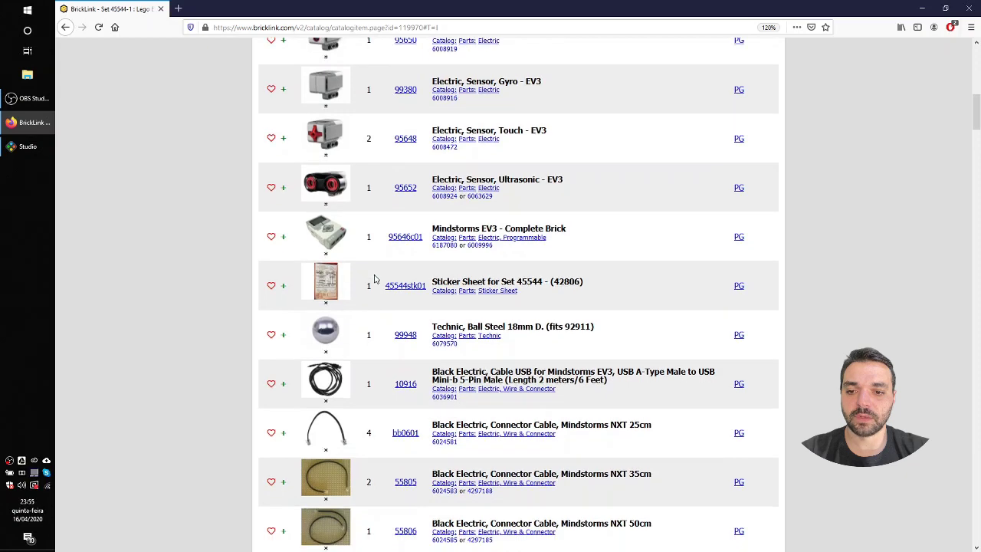
{"action": "scroll", "coordinate": [375, 278], "scroll_direction": "up", "scroll_amount": 5}
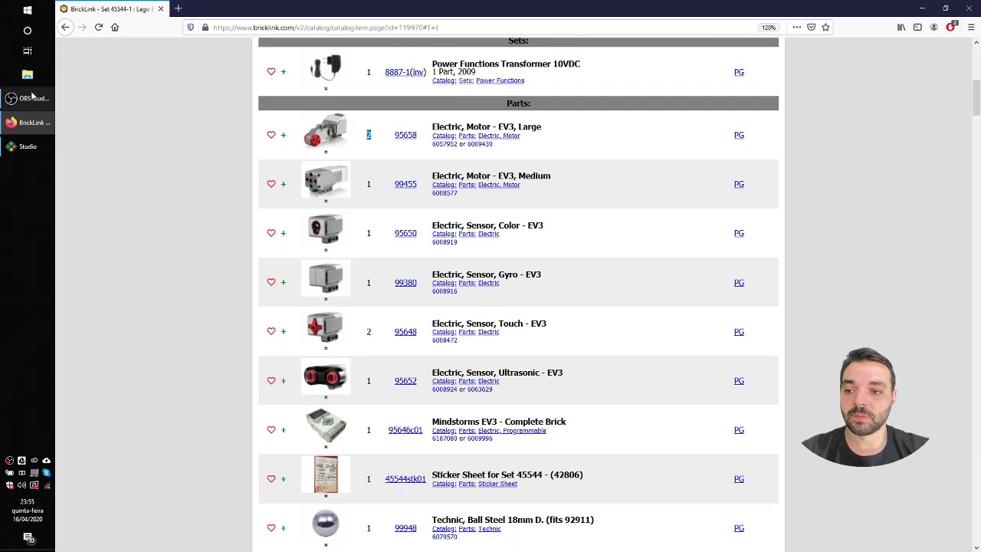
Switch back to Studio, import set 45544-1 as a palette, review the list of parts in the import report and close it.
{"action": "left_click", "coordinate": [27, 146]}
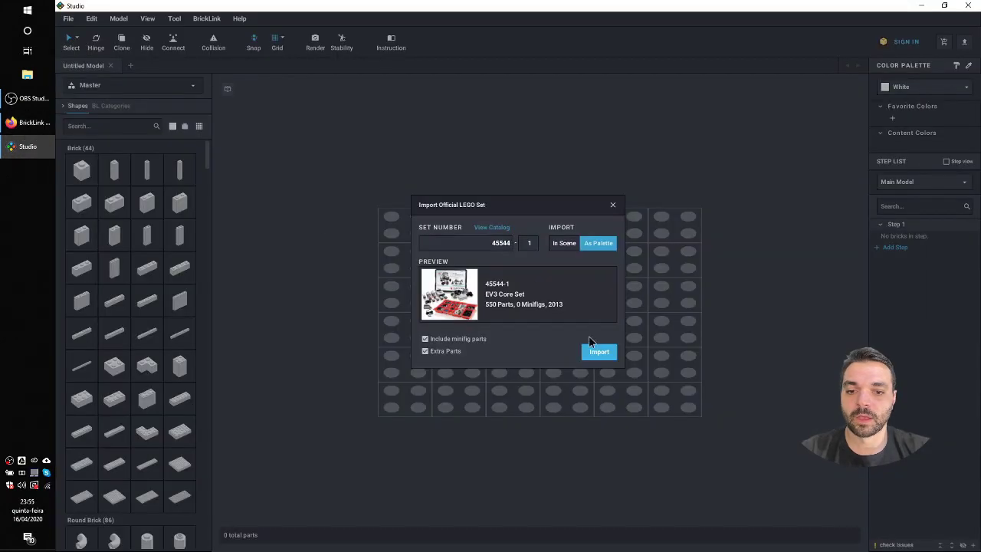
{"action": "left_click", "coordinate": [598, 352]}
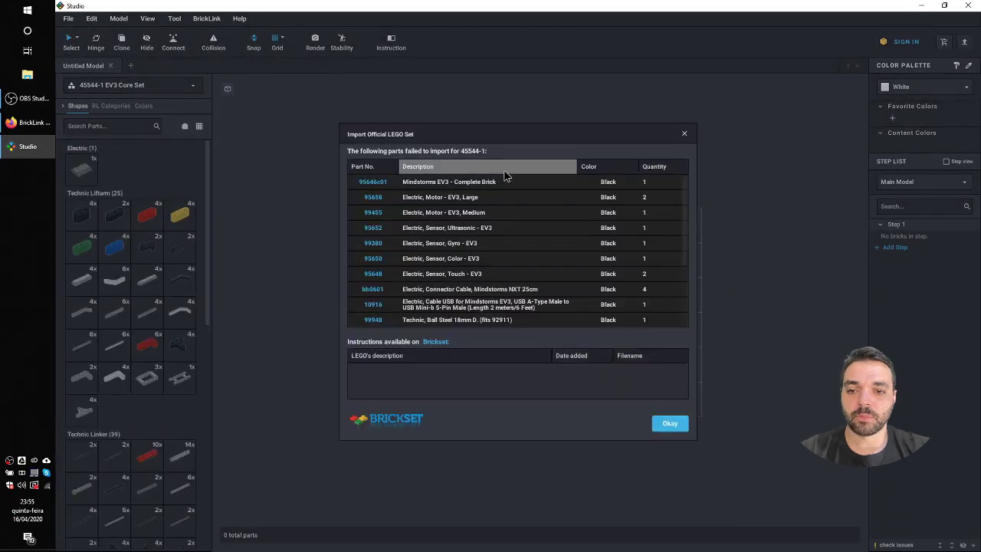
{"action": "scroll", "coordinate": [499, 276], "scroll_direction": "down", "scroll_amount": 2}
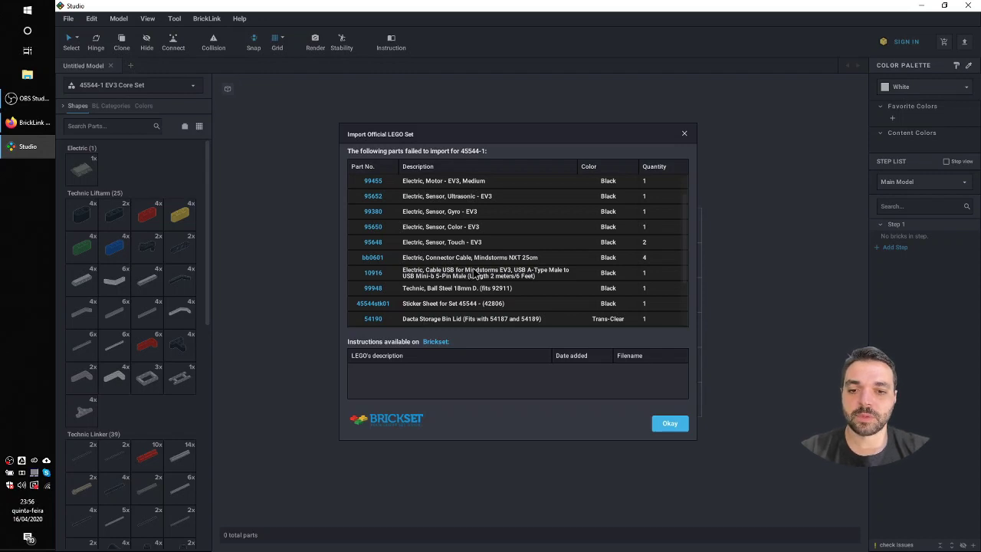
{"action": "scroll", "coordinate": [545, 280], "scroll_direction": "down", "scroll_amount": 3}
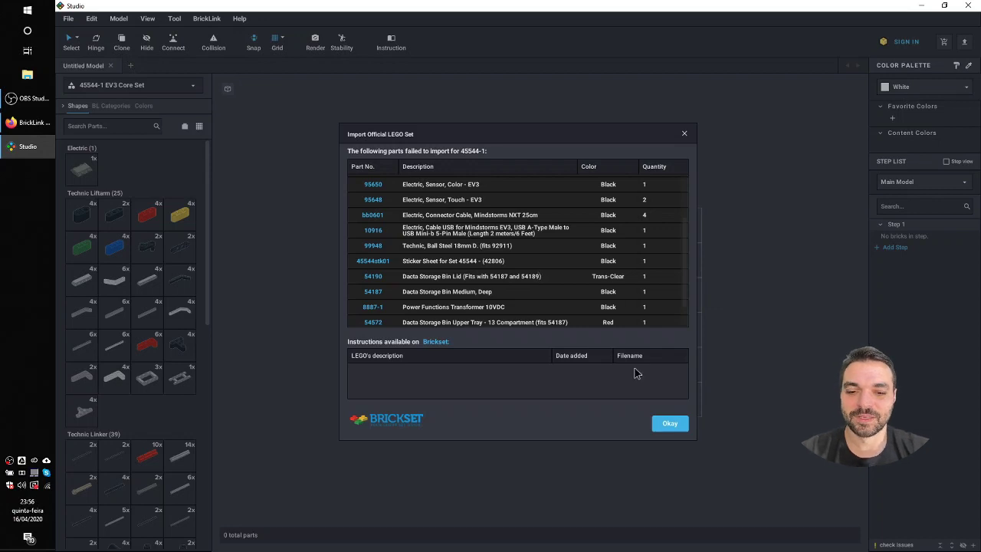
{"action": "left_click", "coordinate": [670, 424]}
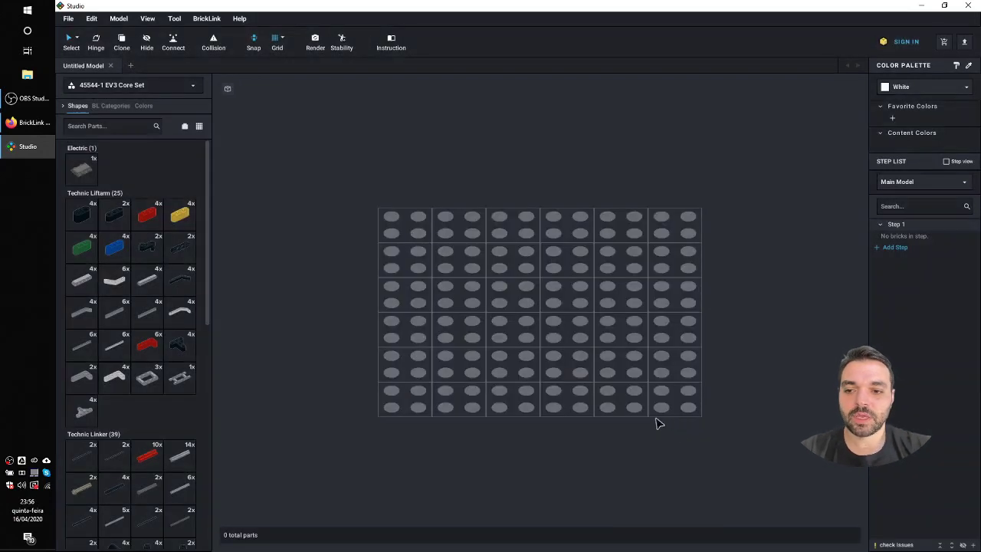
Browse the parts in the EV3 Core Set palette and try picking the Technic steering ball joint large receptacle, without placing it.
{"action": "left_click_drag", "start_coordinate": [208, 166], "coordinate": [206, 353]}
{"action": "scroll", "coordinate": [197, 355], "scroll_direction": "up", "scroll_amount": 3}
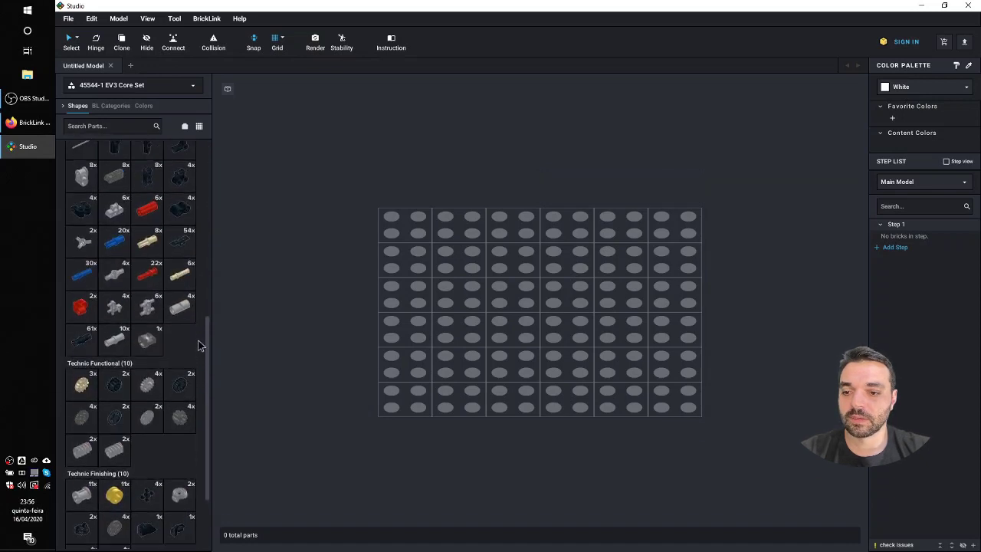
{"action": "left_click_drag", "start_coordinate": [201, 303], "coordinate": [207, 354]}
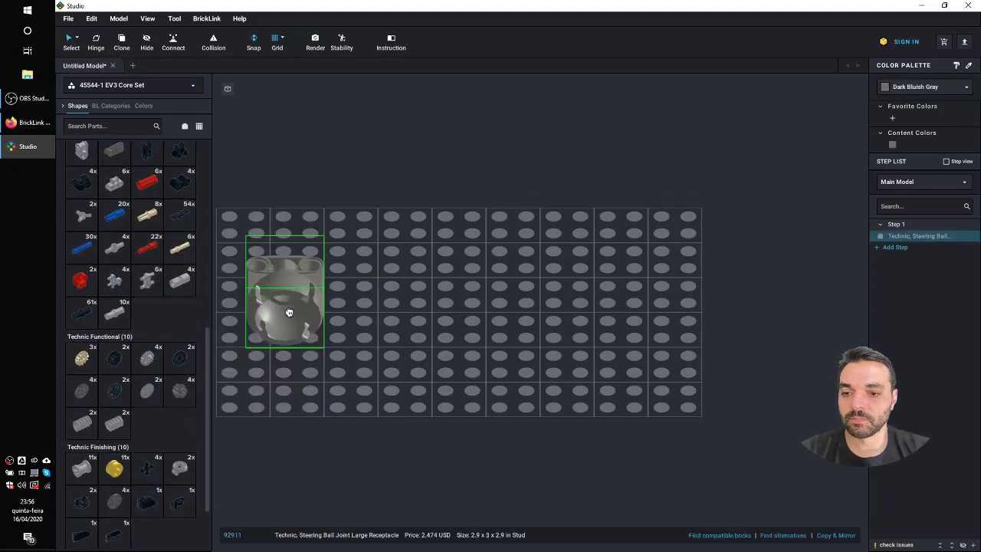
{"action": "key", "text": "Escape"}
Switch to the Master palette and search its parts for "ev3".
{"action": "left_click", "coordinate": [160, 87]}
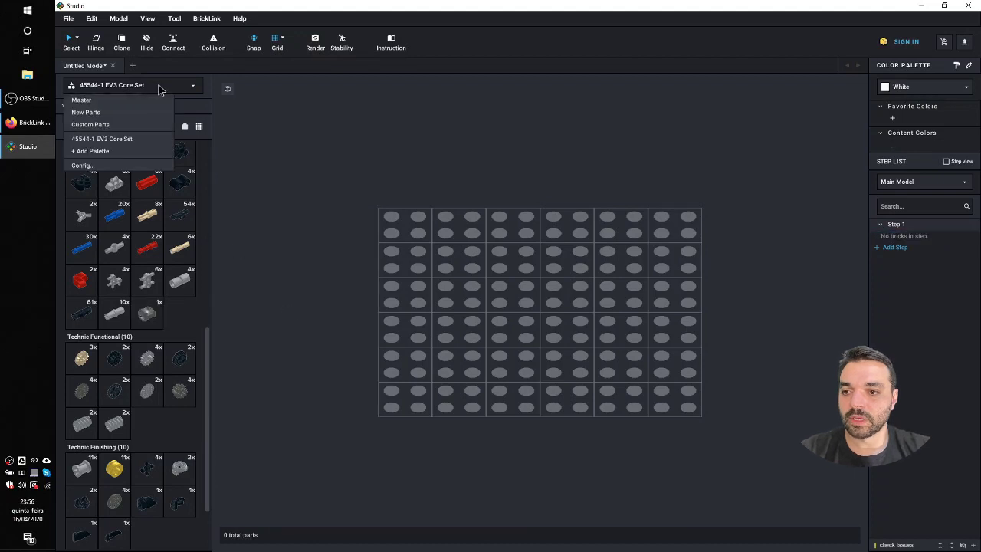
{"action": "left_click", "coordinate": [83, 101]}
{"action": "left_click", "coordinate": [101, 125]}
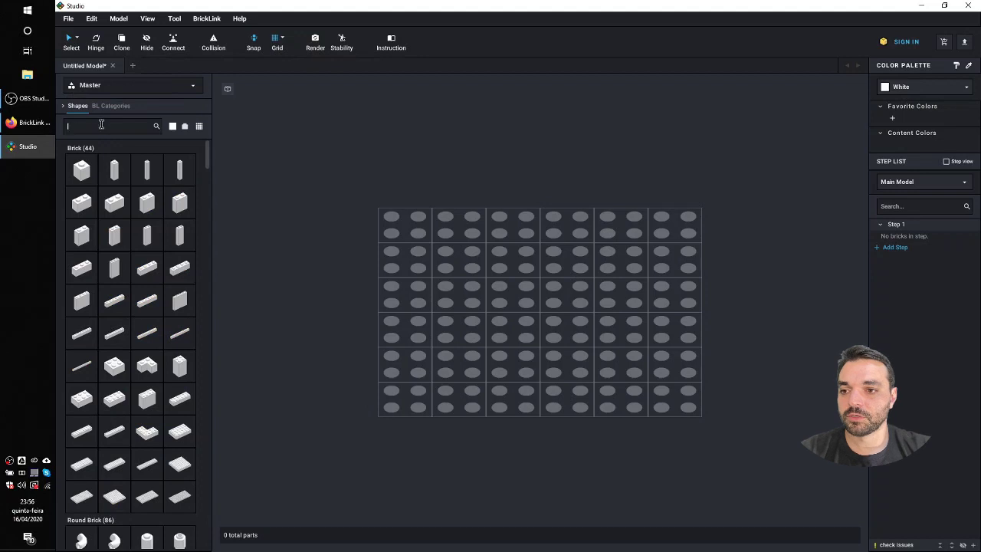
{"action": "type", "text": "ev3"}
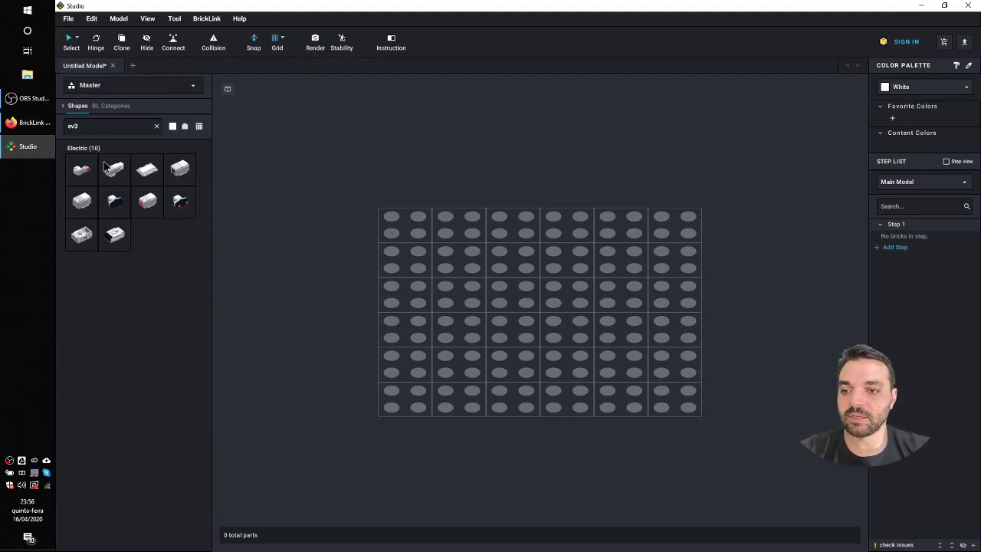
Add the large EV3 motor twice and the medium EV3 motor once to the 45544-1 EV3 Core Set palette.
{"action": "right_click", "coordinate": [78, 175]}
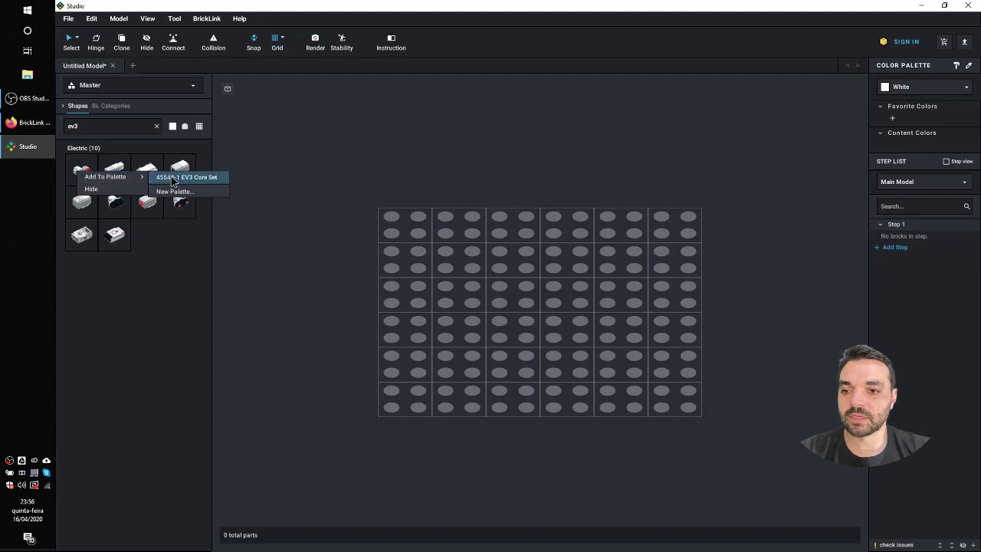
{"action": "left_click", "coordinate": [172, 181]}
{"action": "right_click", "coordinate": [79, 170]}
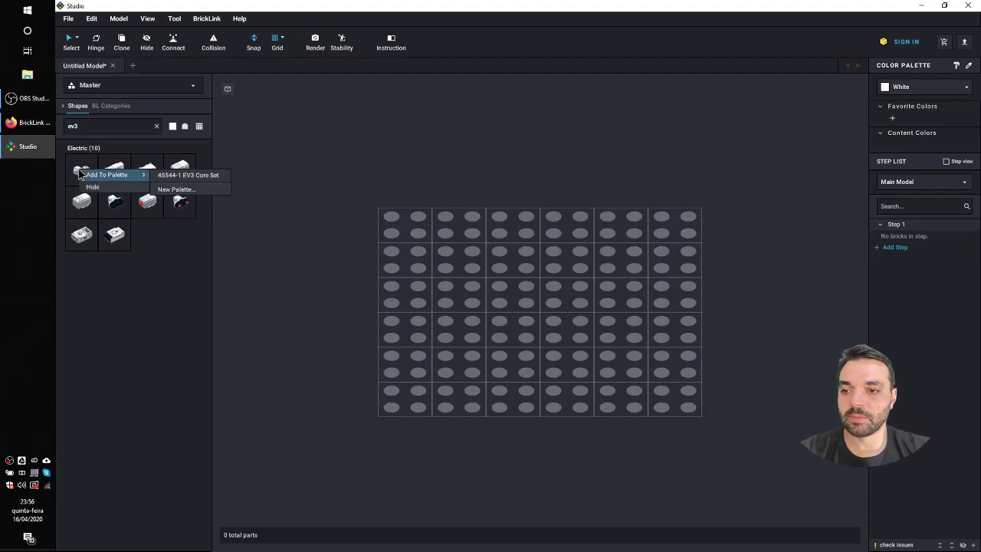
{"action": "left_click", "coordinate": [184, 177]}
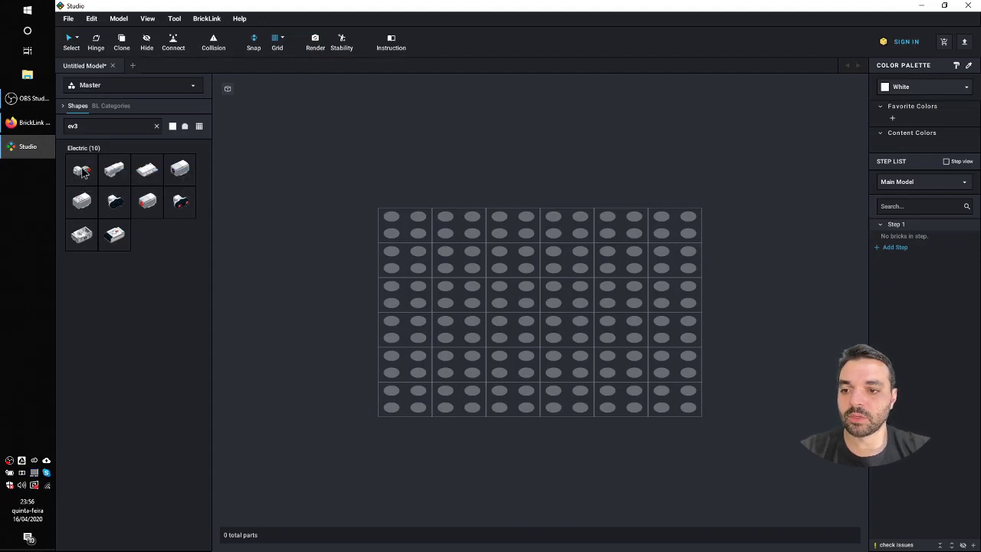
{"action": "right_click", "coordinate": [115, 173]}
{"action": "mouse_move", "coordinate": [153, 176]}
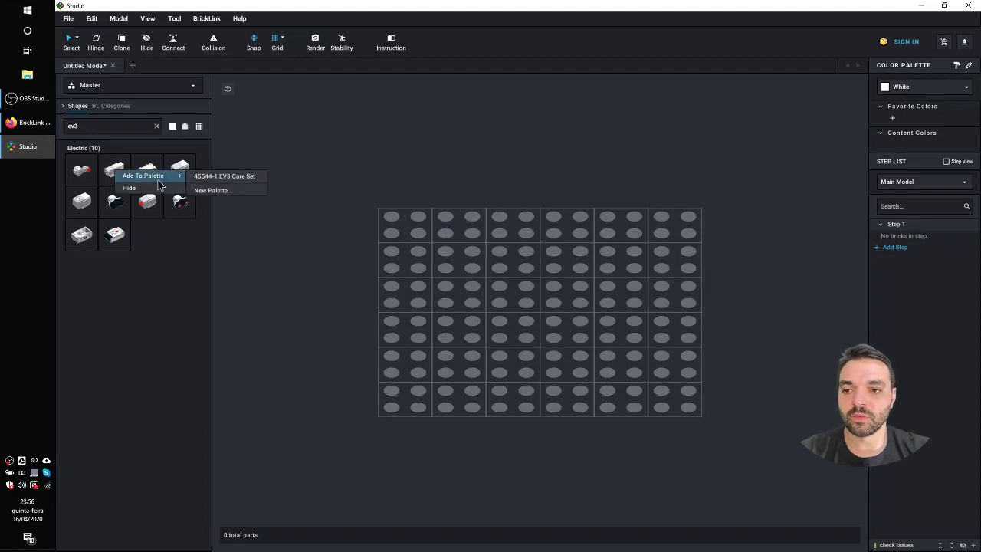
{"action": "left_click", "coordinate": [213, 181]}
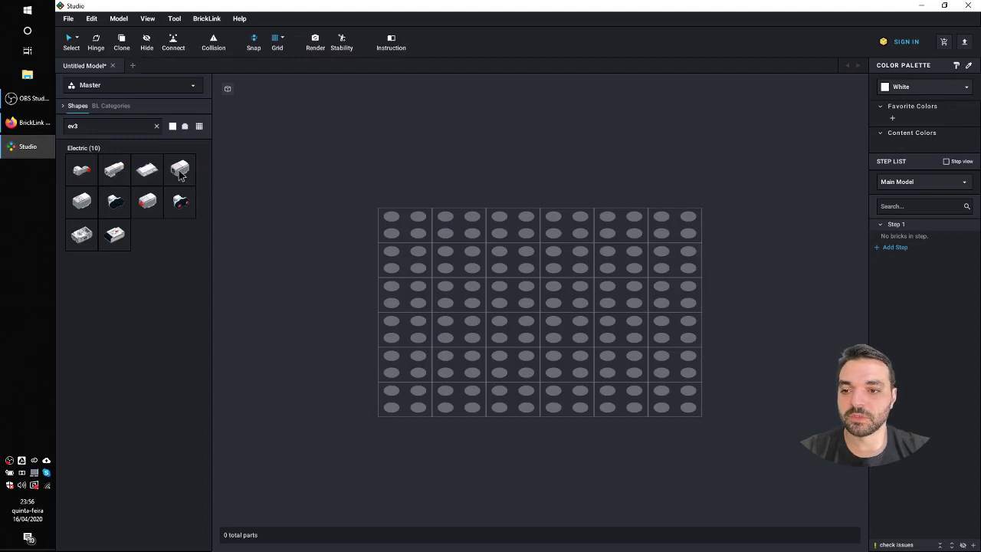
Add one EV3 color sensor and one EV3 gyro sensor to the 45544-1 EV3 Core Set palette.
{"action": "right_click", "coordinate": [179, 170]}
{"action": "mouse_move", "coordinate": [210, 177]}
{"action": "left_click", "coordinate": [294, 180]}
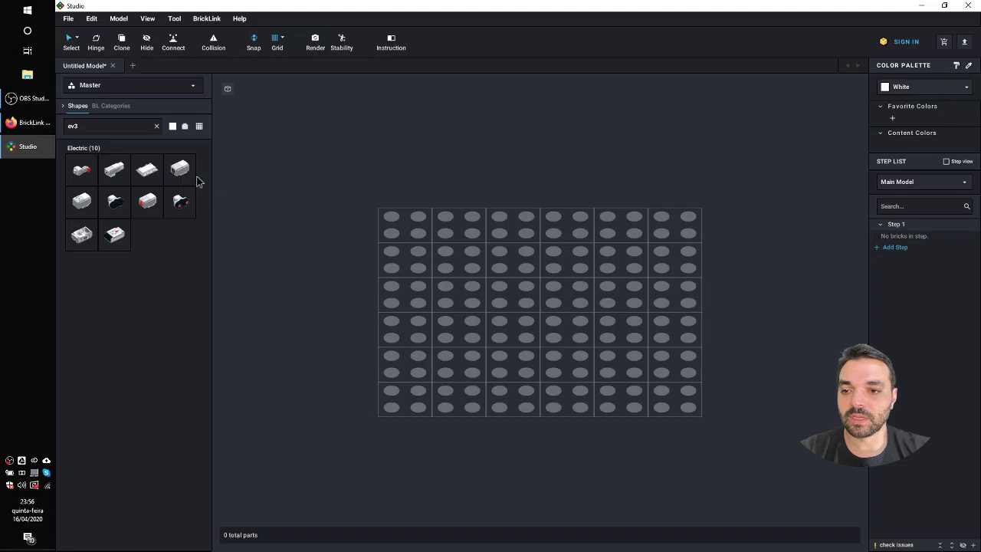
{"action": "right_click", "coordinate": [81, 200]}
{"action": "mouse_move", "coordinate": [123, 208]}
{"action": "left_click", "coordinate": [180, 210]}
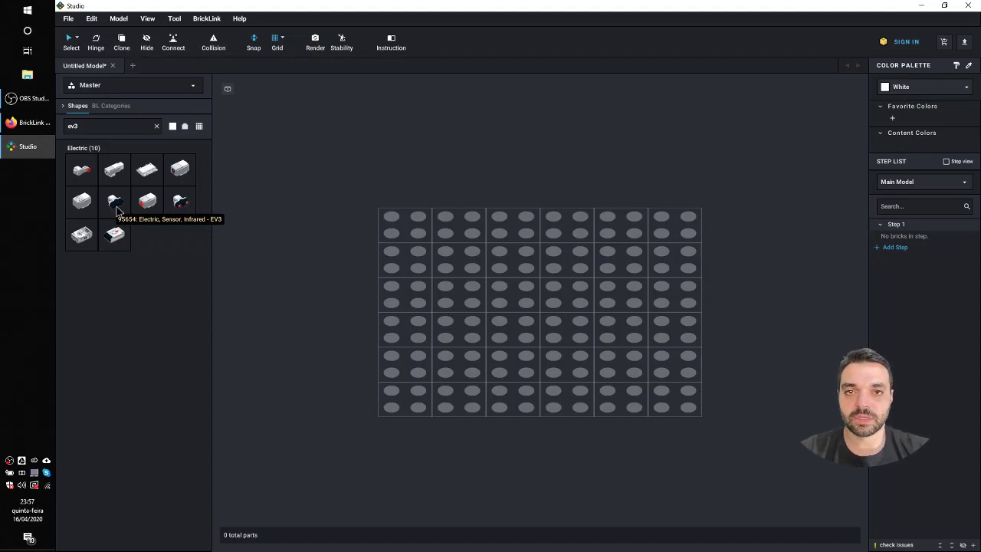
Add the EV3 touch sensor twice and the EV3 ultrasonic sensor once to the 45544-1 EV3 Core Set palette.
{"action": "right_click", "coordinate": [147, 204]}
{"action": "mouse_move", "coordinate": [162, 207]}
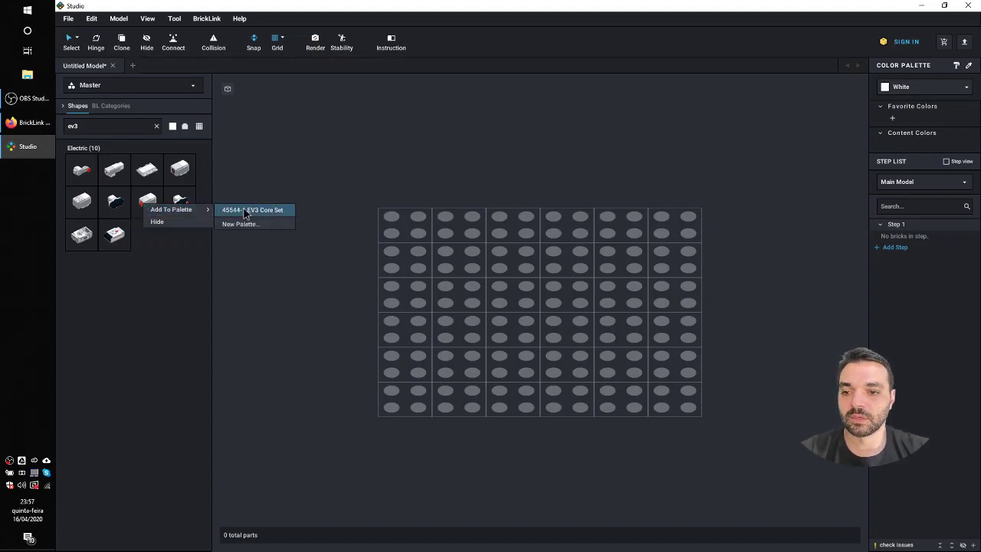
{"action": "left_click", "coordinate": [233, 208]}
{"action": "right_click", "coordinate": [151, 213]}
{"action": "mouse_move", "coordinate": [194, 214]}
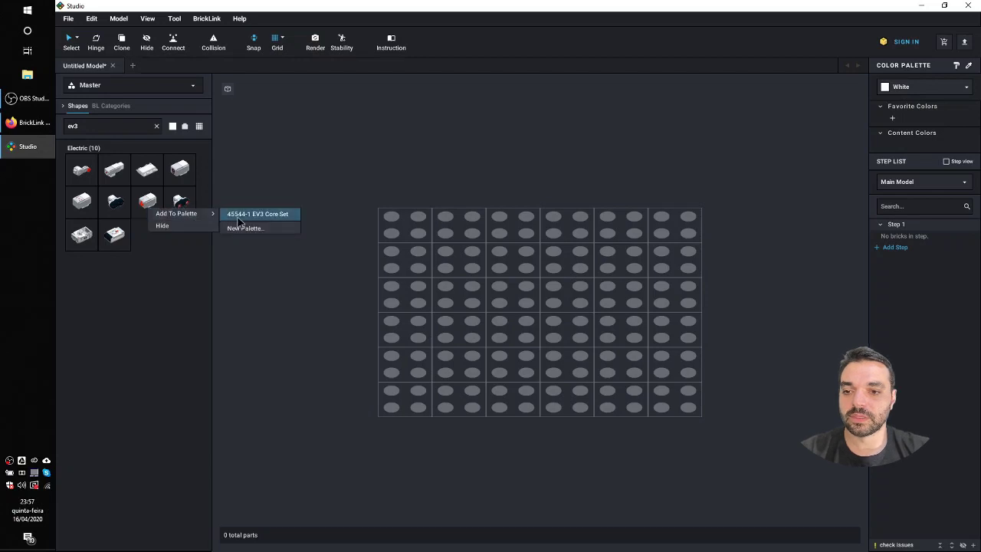
{"action": "left_click", "coordinate": [234, 217]}
{"action": "right_click", "coordinate": [167, 205]}
{"action": "left_click", "coordinate": [274, 207]}
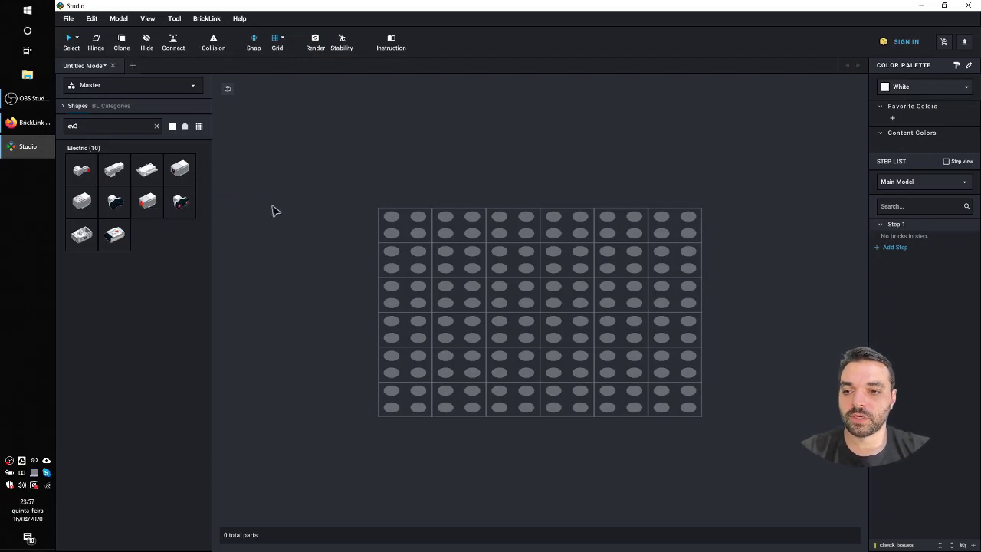
Add the EV3 programmable brick once to the 45544-1 EV3 Core Set palette.
{"action": "right_click", "coordinate": [76, 238]}
{"action": "mouse_move", "coordinate": [121, 243]}
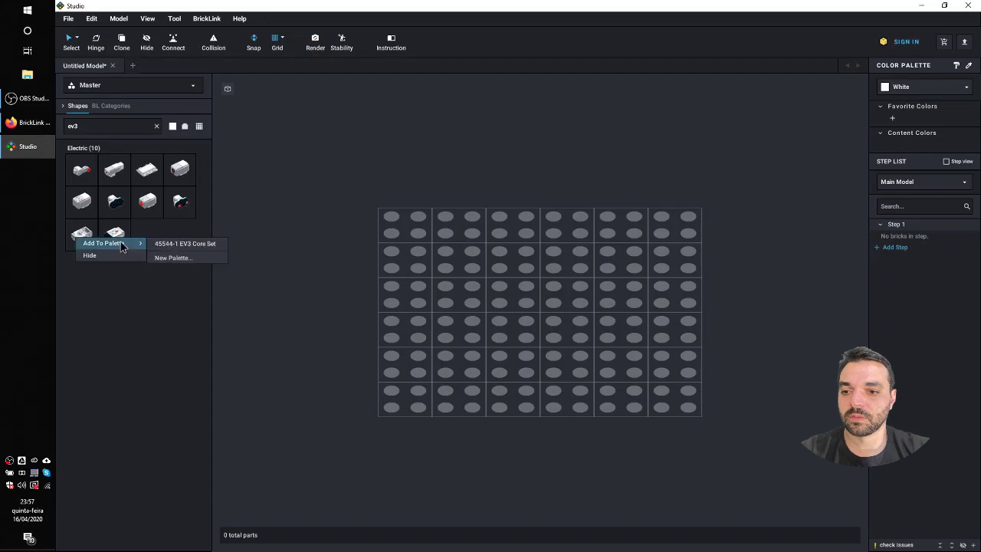
{"action": "left_click", "coordinate": [157, 244]}
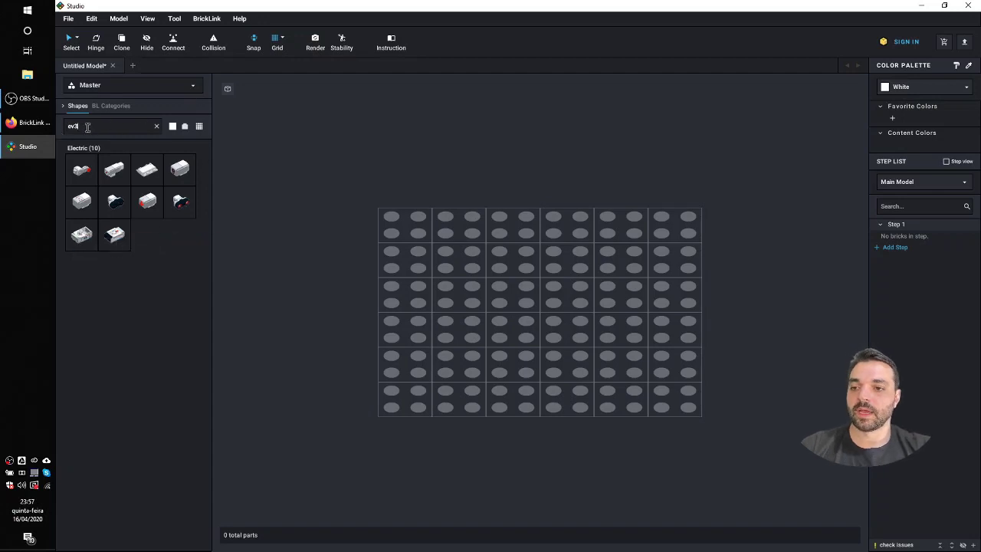
Search the Master palette for "ball" and place the Technic Ball, Steel (fits 92911) on the building grid.
{"action": "left_click_drag", "start_coordinate": [87, 128], "coordinate": [69, 125]}
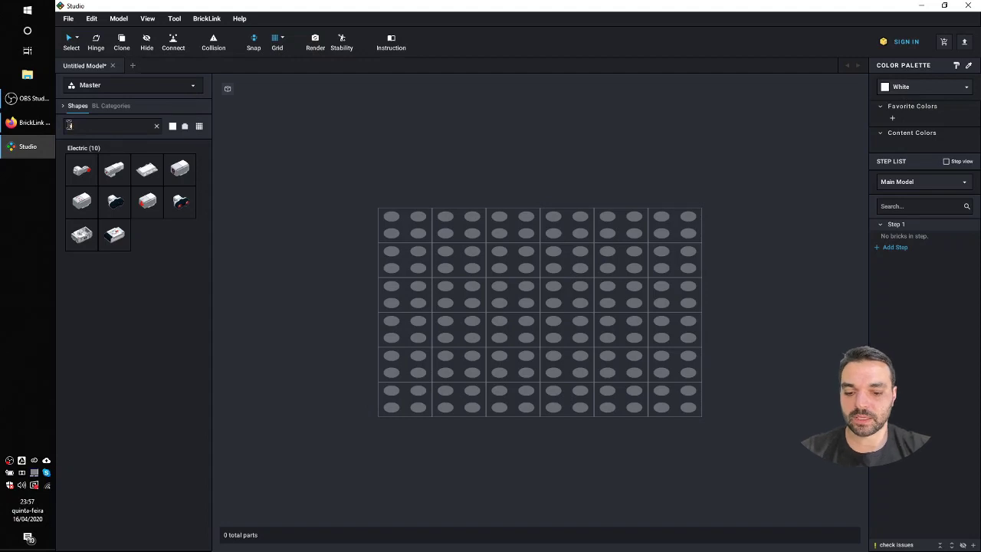
{"action": "type", "text": "ball"}
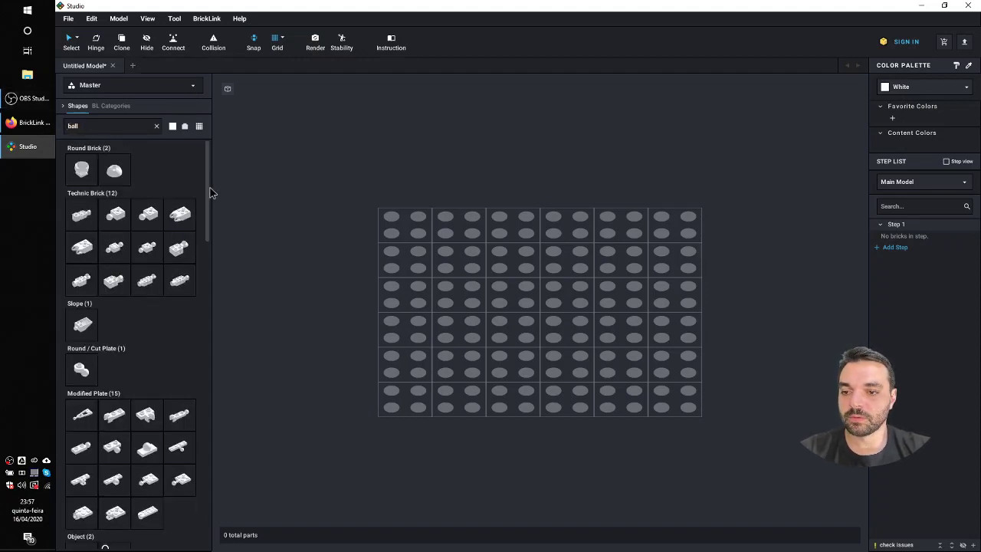
{"action": "left_click_drag", "start_coordinate": [206, 185], "coordinate": [212, 340]}
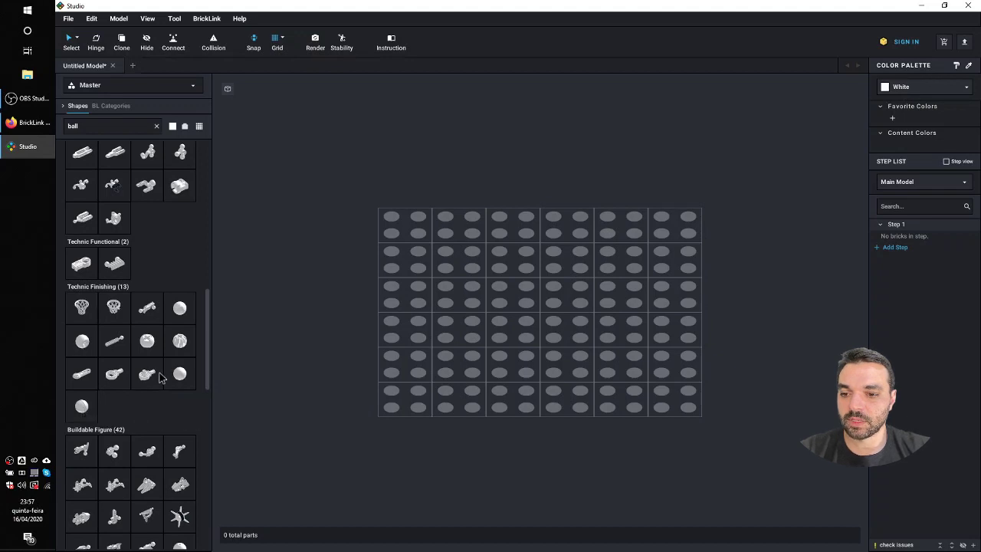
{"action": "left_click_drag", "start_coordinate": [180, 374], "coordinate": [471, 274]}
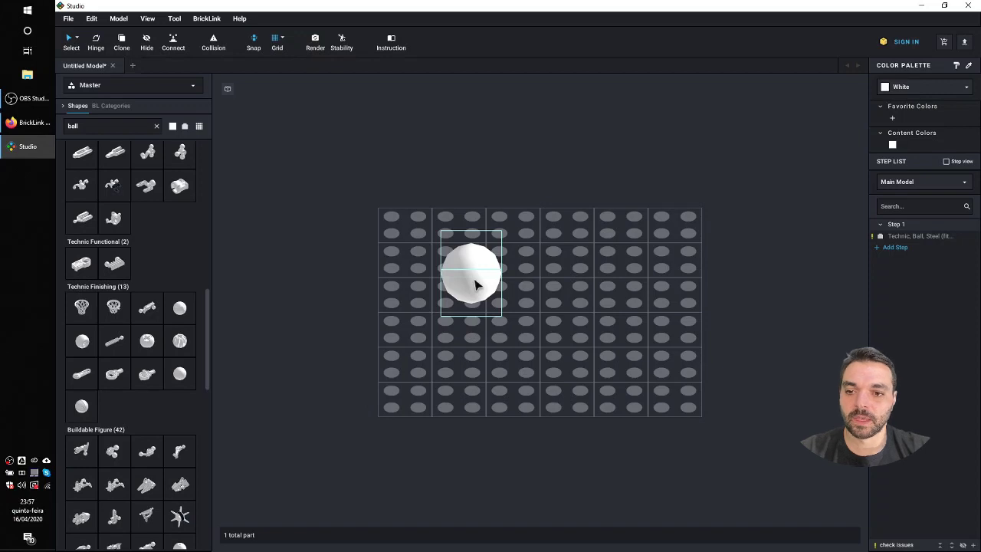
{"action": "left_click_drag", "start_coordinate": [207, 307], "coordinate": [217, 274]}
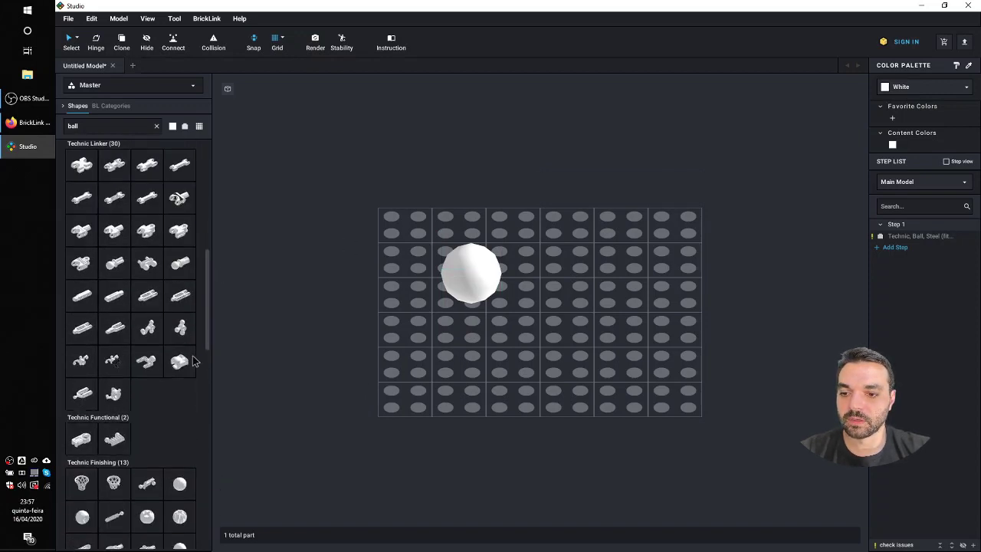
{"action": "left_click_drag", "start_coordinate": [182, 365], "coordinate": [455, 235]}
{"action": "key", "text": "Escape"}
Add the steel ball placed on the grid to the 45544-1 EV3 Core Set palette.
{"action": "right_click", "coordinate": [472, 262]}
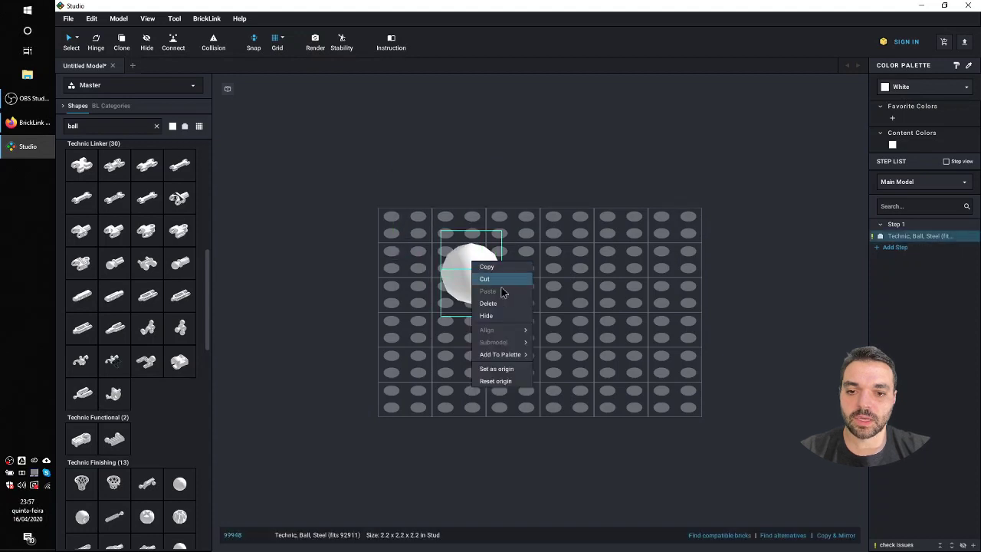
{"action": "mouse_move", "coordinate": [514, 355]}
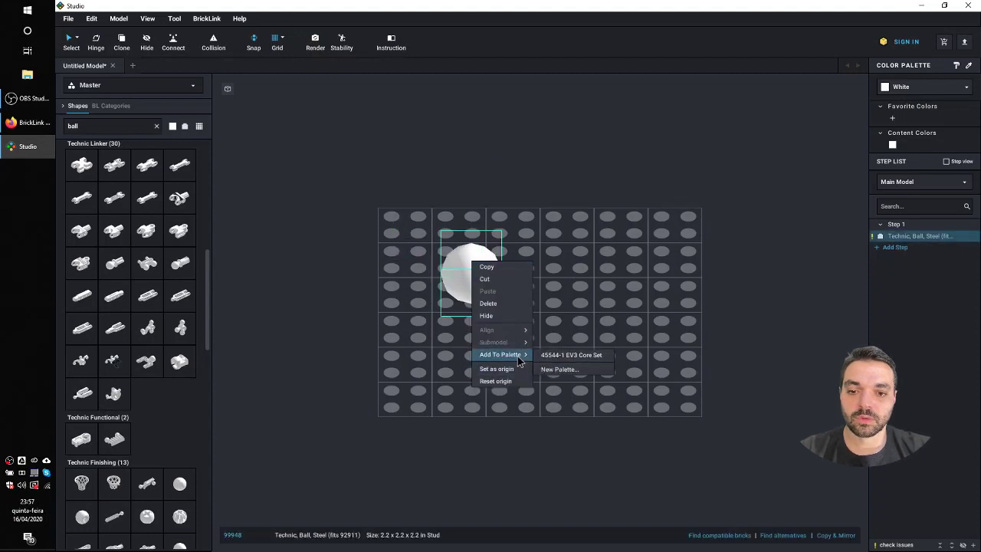
{"action": "left_click", "coordinate": [564, 355]}
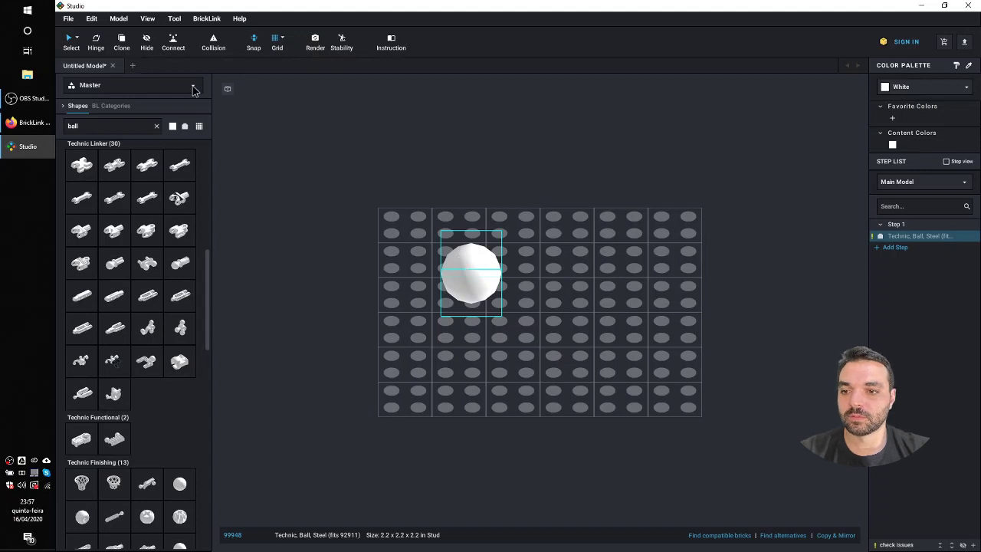
Clear the part search, switching to the 45544-1 EV3 Core Set palette, and delete the steel ball from the grid.
{"action": "left_click", "coordinate": [157, 126]}
{"action": "left_click", "coordinate": [192, 86]}
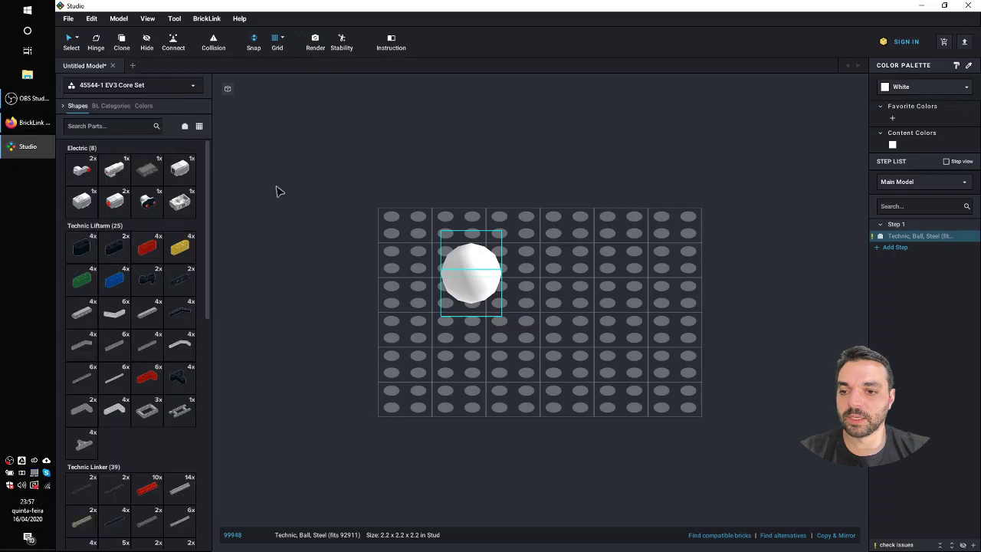
{"action": "scroll", "coordinate": [196, 268], "scroll_direction": "down", "scroll_amount": 12}
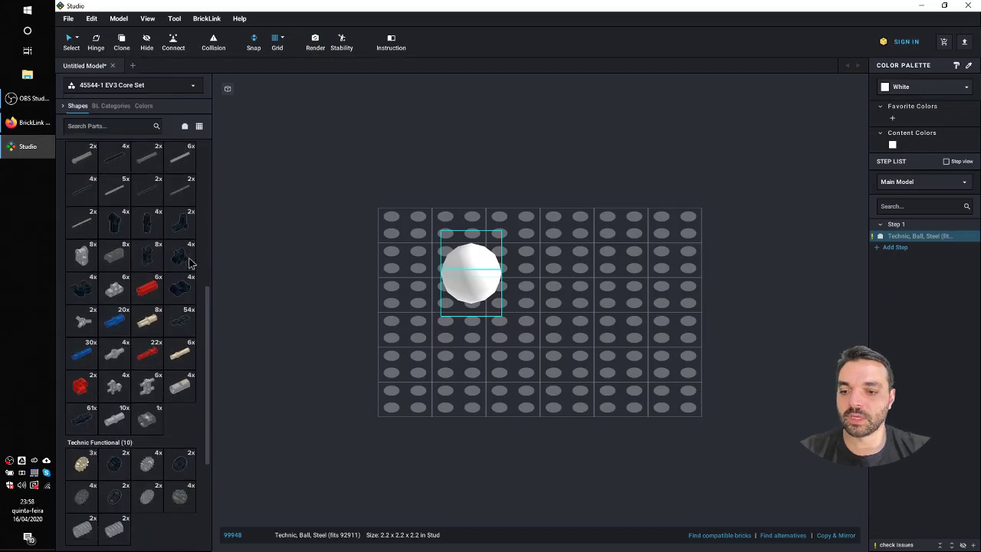
{"action": "scroll", "coordinate": [168, 253], "scroll_direction": "down", "scroll_amount": 1}
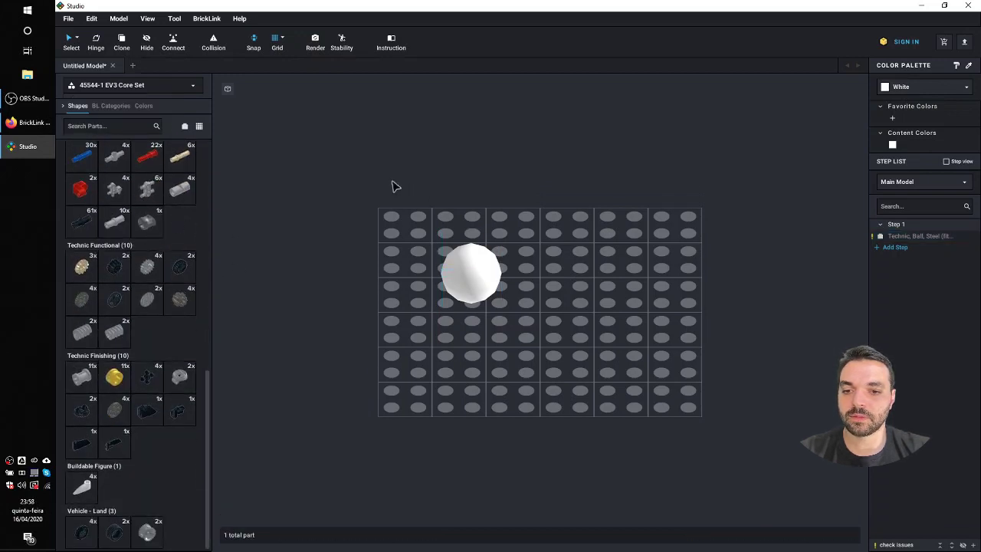
{"action": "left_click_drag", "start_coordinate": [392, 187], "coordinate": [545, 328]}
{"action": "key", "text": "Delete"}
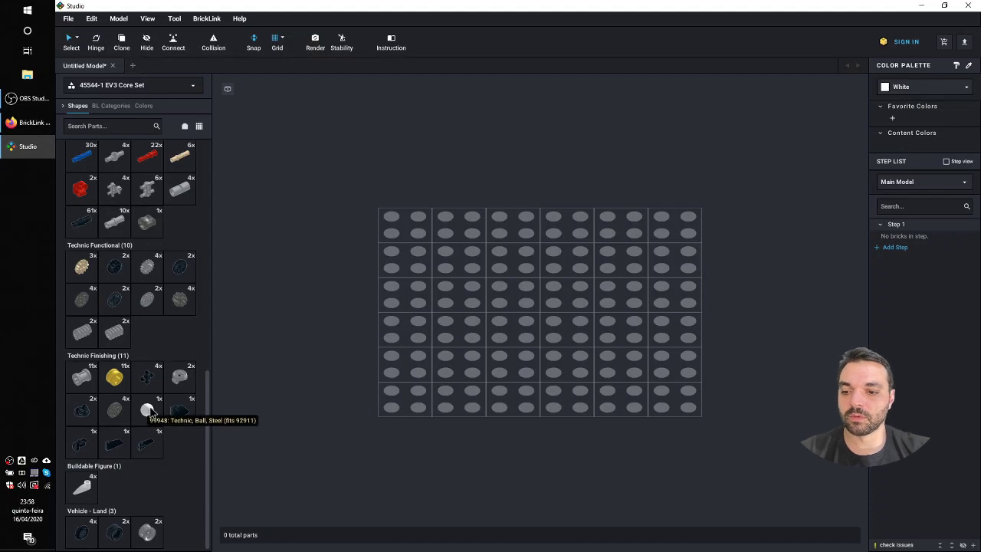
Place one large EV3 motor from the set palette on the building grid.
{"action": "scroll", "coordinate": [186, 339], "scroll_direction": "up", "scroll_amount": 10}
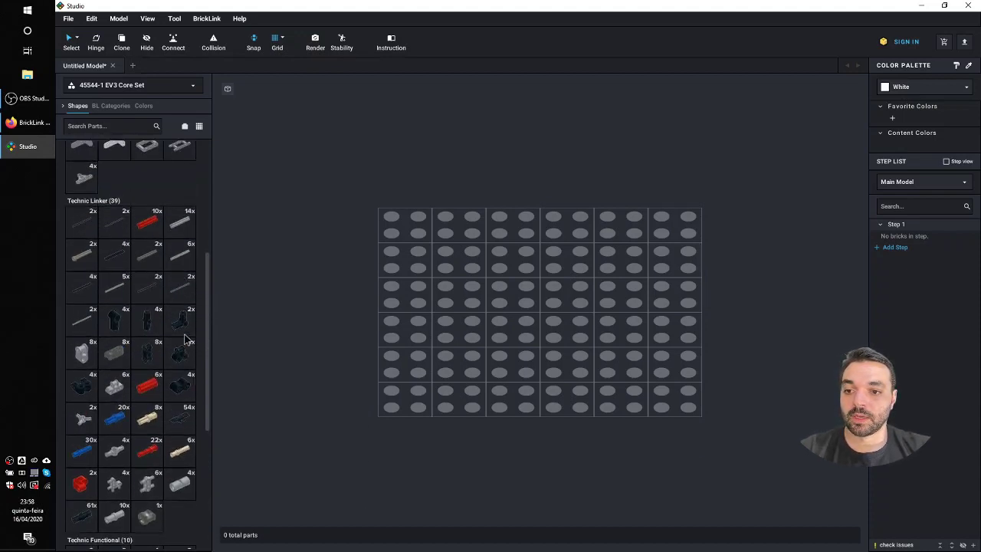
{"action": "scroll", "coordinate": [186, 338], "scroll_direction": "up", "scroll_amount": 3}
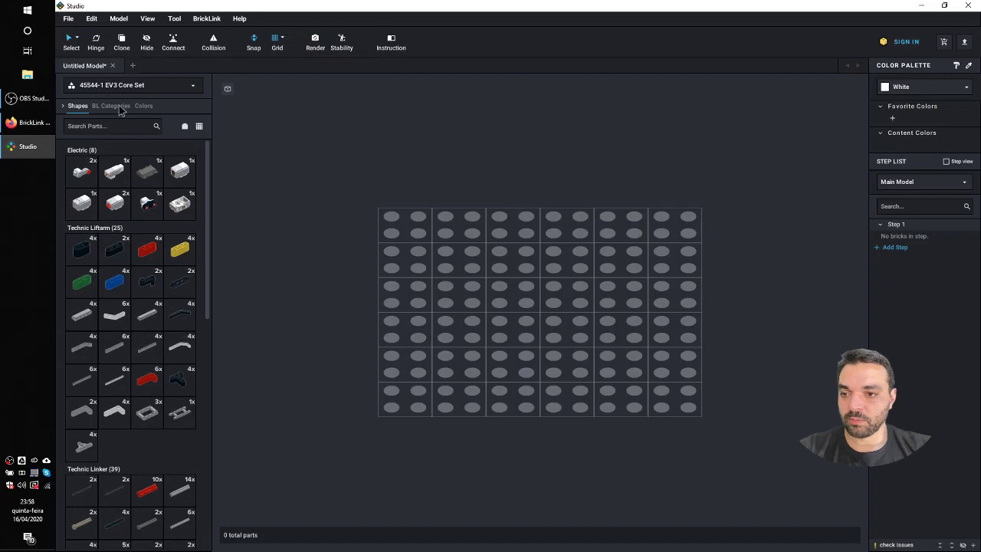
{"action": "left_click", "coordinate": [83, 176]}
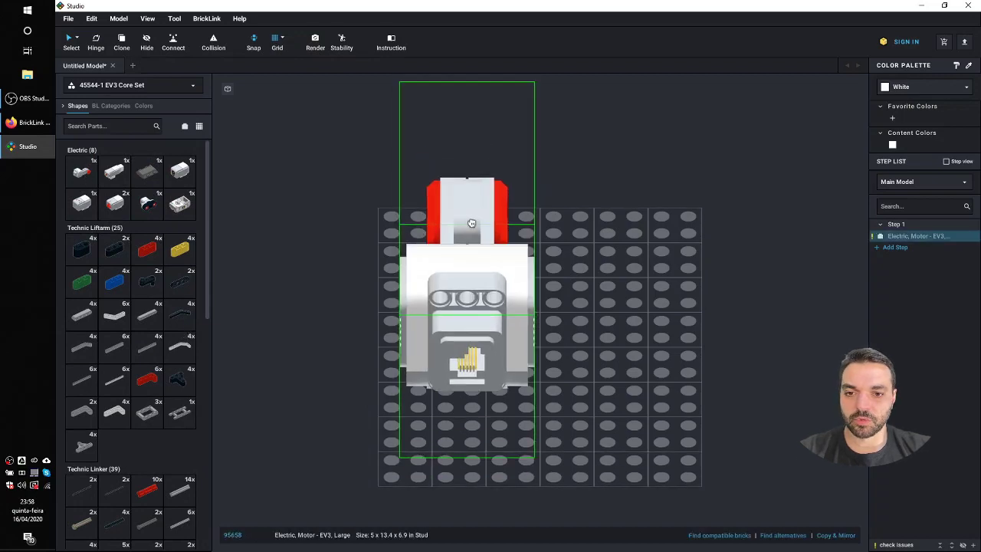
{"action": "left_click", "coordinate": [464, 206]}
{"action": "right_click_drag", "start_coordinate": [608, 243], "coordinate": [557, 201]}
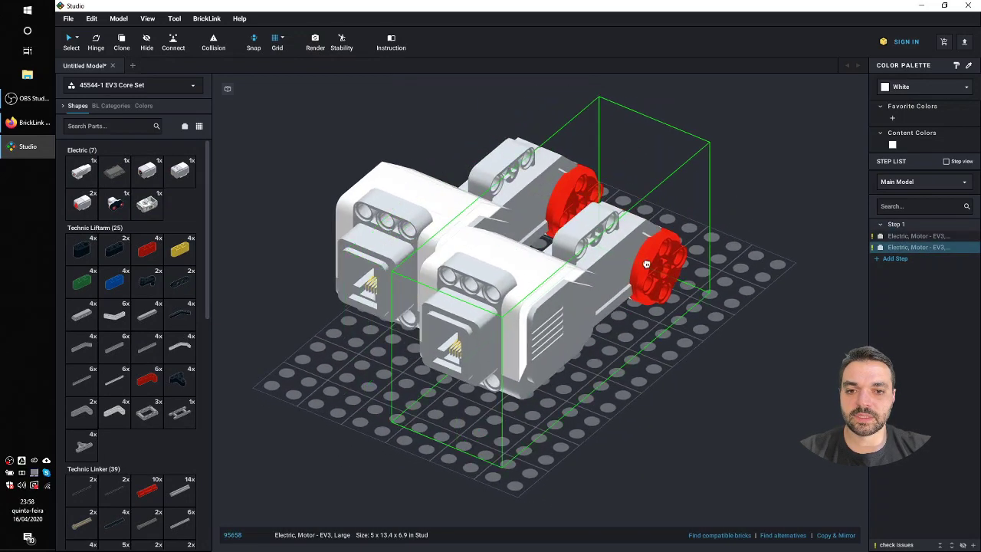
{"action": "key", "text": "Escape"}
Insert two black Technic pins with friction ridges into the outer holes of the bracket on top of the motor's arm.
{"action": "scroll", "coordinate": [103, 357], "scroll_direction": "down", "scroll_amount": 1}
{"action": "scroll", "coordinate": [103, 355], "scroll_direction": "down", "scroll_amount": 10}
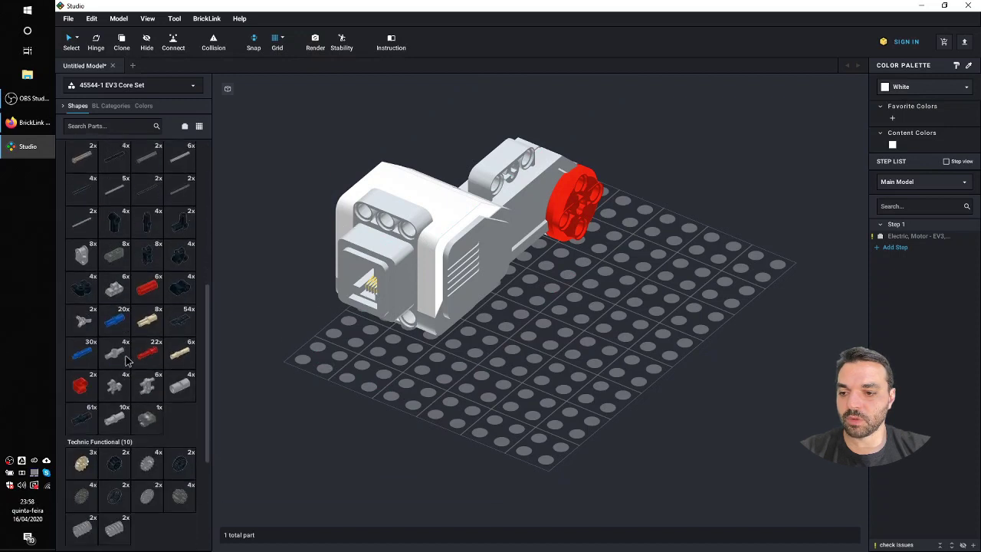
{"action": "left_click", "coordinate": [83, 357]}
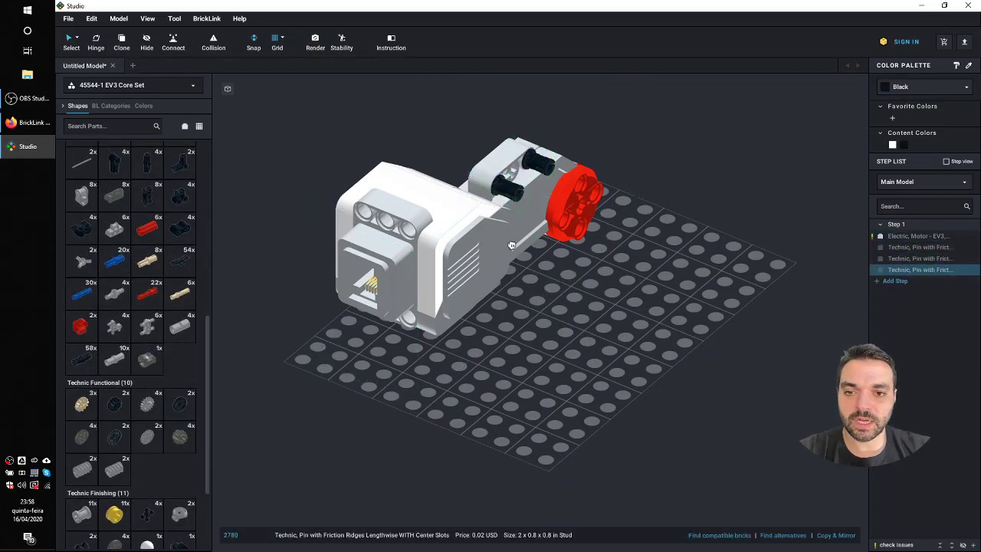
{"action": "key", "text": "Escape"}
Attach a white 3 x 5 L-shape thick liftarm to the motor's two black pins, with its short arm pointing up above the red hub.
{"action": "scroll", "coordinate": [138, 350], "scroll_direction": "up", "scroll_amount": 8}
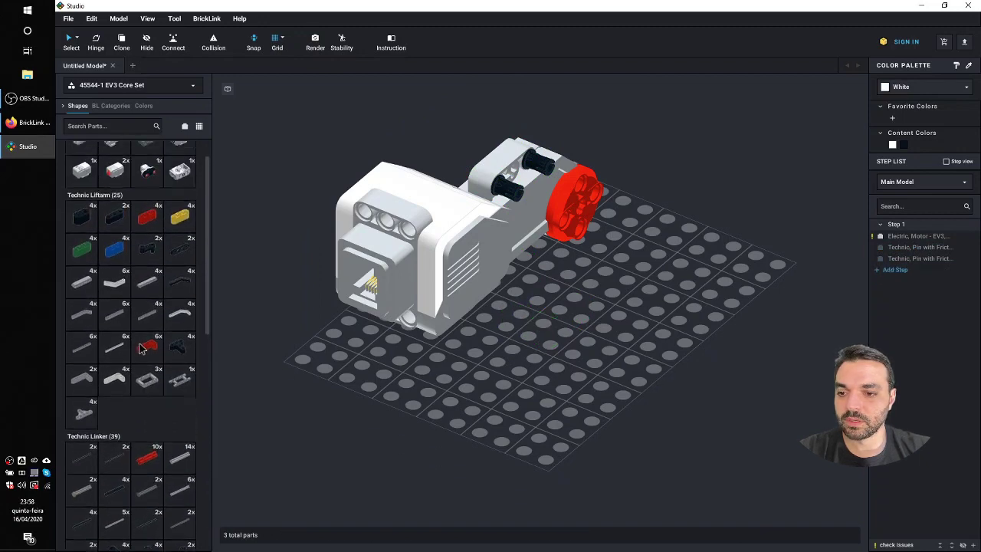
{"action": "scroll", "coordinate": [139, 349], "scroll_direction": "up", "scroll_amount": 1}
{"action": "left_click", "coordinate": [115, 400]}
{"action": "right_click_drag", "start_coordinate": [548, 332], "coordinate": [525, 331]}
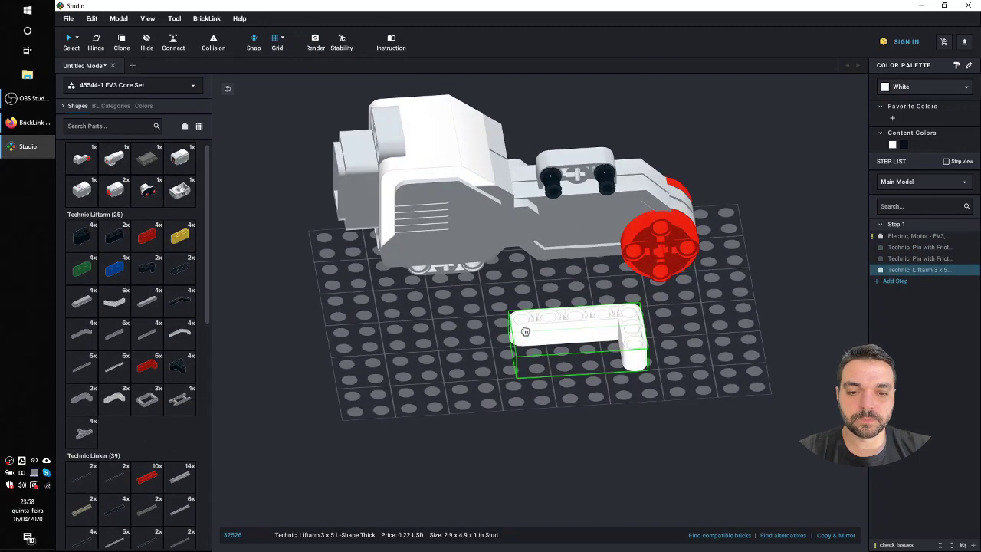
{"action": "key", "text": "Down"}
{"action": "key", "text": "Down"}
{"action": "key", "text": "Up"}
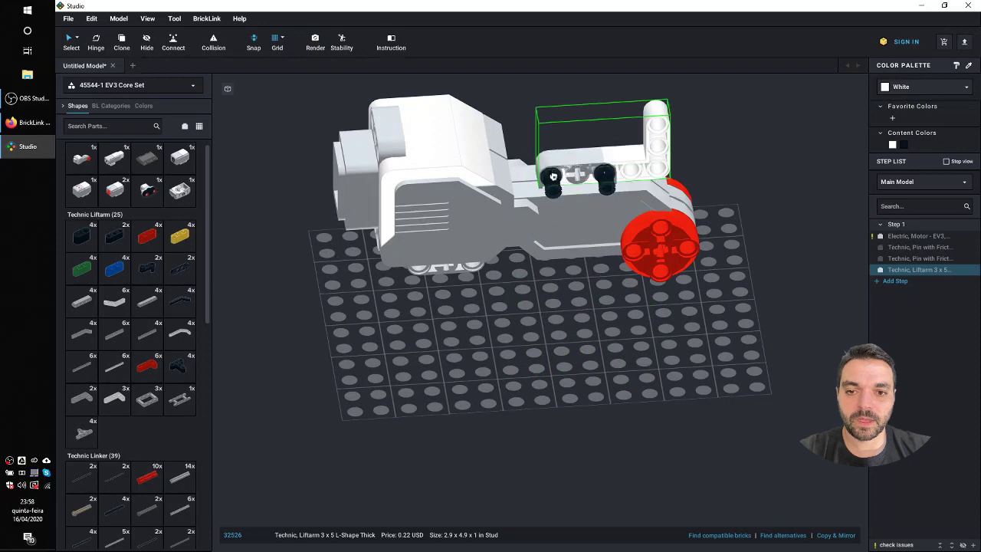
{"action": "left_click", "coordinate": [554, 186]}
{"action": "key", "text": "Escape"}
Insert a black Technic pin with friction ridges into the middle hole of the L-shape liftarm's upright arm.
{"action": "right_click_drag", "start_coordinate": [410, 357], "coordinate": [434, 355]}
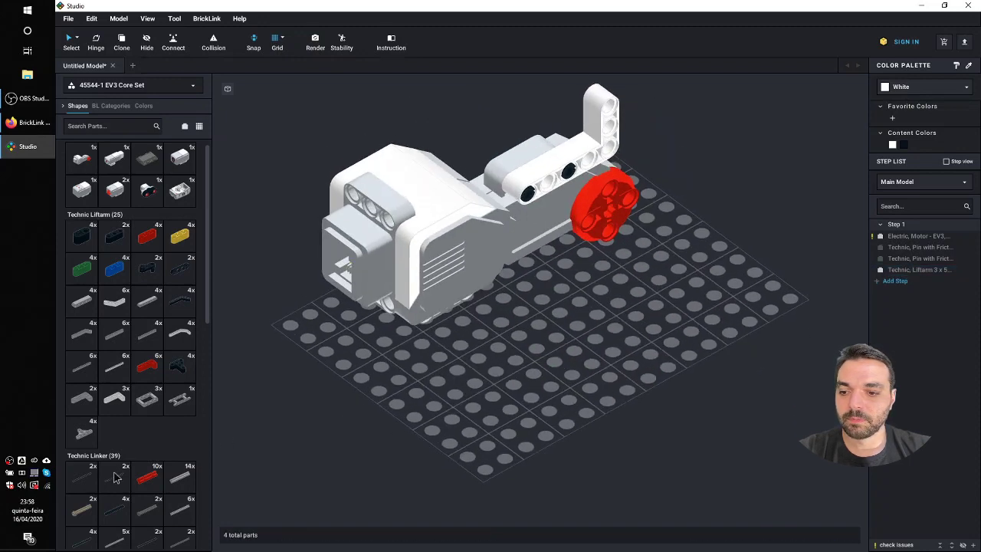
{"action": "scroll", "coordinate": [117, 478], "scroll_direction": "down", "scroll_amount": 4}
{"action": "scroll", "coordinate": [107, 461], "scroll_direction": "down", "scroll_amount": 4}
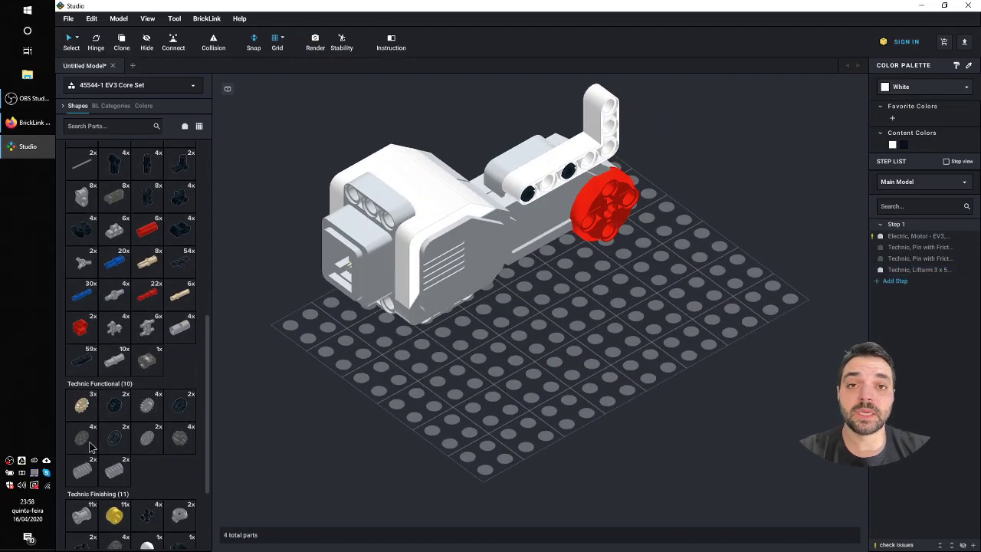
{"action": "scroll", "coordinate": [98, 418], "scroll_direction": "down", "scroll_amount": 3}
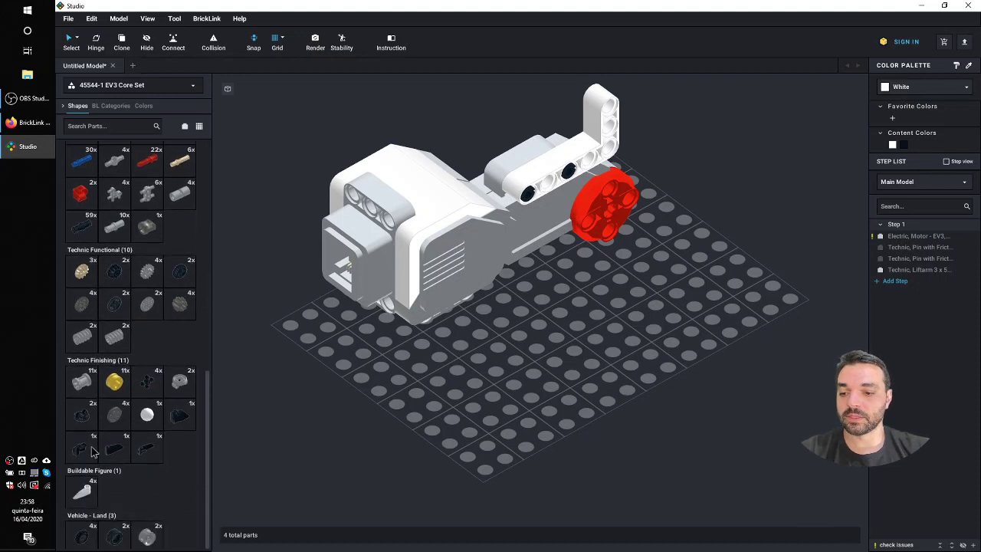
{"action": "scroll", "coordinate": [107, 372], "scroll_direction": "up", "scroll_amount": 2}
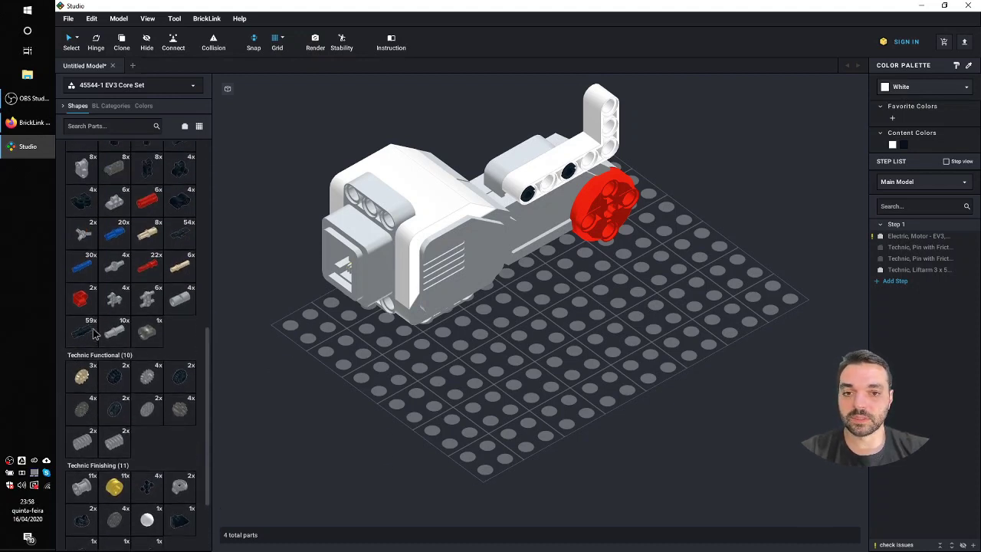
{"action": "left_click_drag", "start_coordinate": [96, 335], "coordinate": [509, 290]}
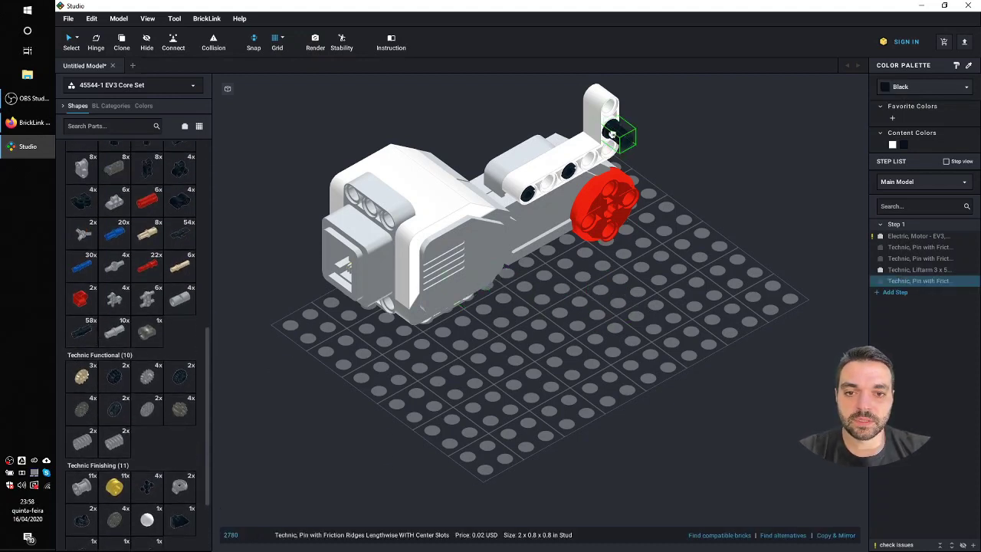
{"action": "left_click", "coordinate": [611, 134]}
{"action": "key", "text": "Escape"}
Insert a blue 3L pin with friction ridges into the L-shape liftarm's corner hole, below the black pin.
{"action": "scroll", "coordinate": [173, 325], "scroll_direction": "up", "scroll_amount": 2}
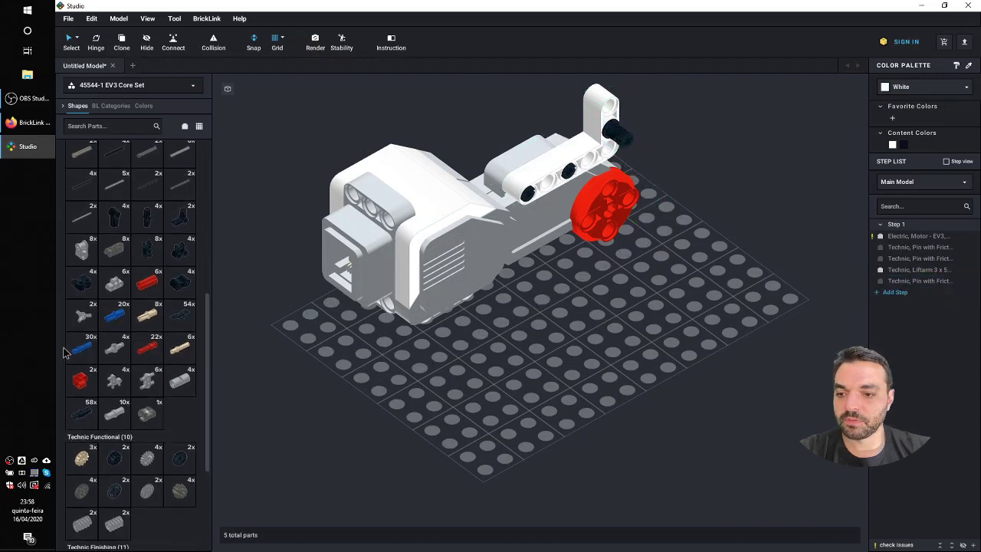
{"action": "left_click_drag", "start_coordinate": [81, 349], "coordinate": [641, 315]}
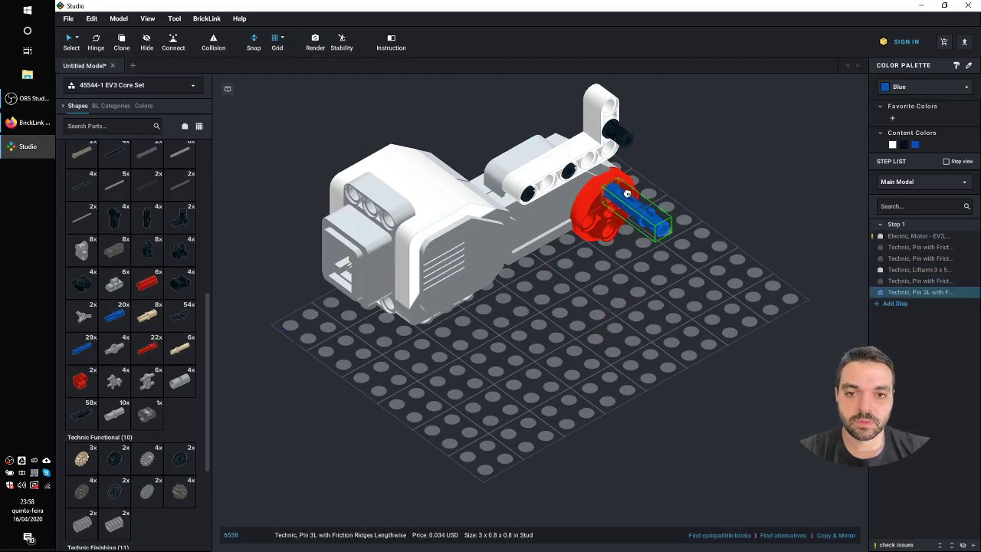
{"action": "left_click", "coordinate": [604, 142]}
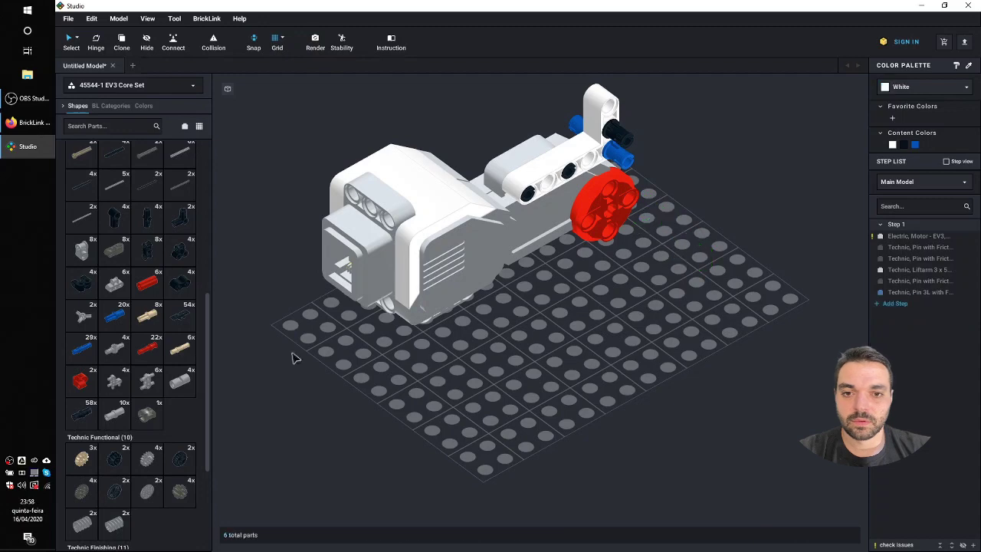
Attach a light bluish gray 5 x 7 open center frame to the L-shape liftarm's black and blue pins, long sides horizontal, extending away from the motor.
{"action": "scroll", "coordinate": [151, 346], "scroll_direction": "down", "scroll_amount": 10}
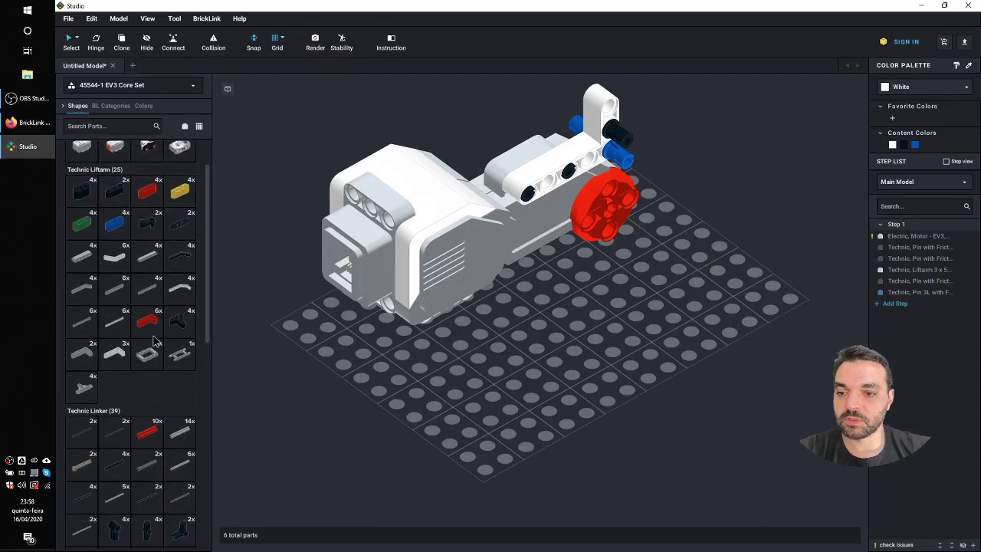
{"action": "key", "text": "Right"}
{"action": "key", "text": "Up"}
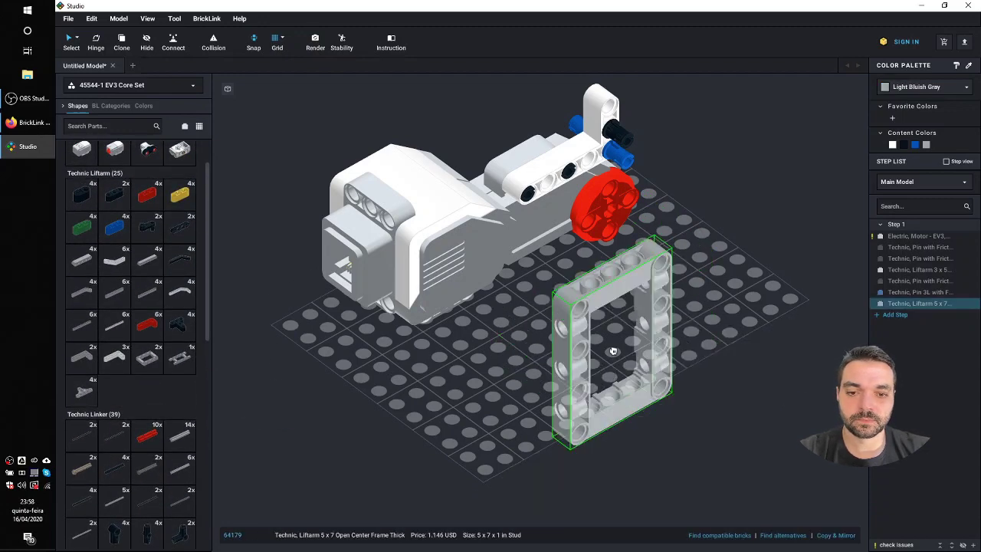
{"action": "key", "text": "Right"}
{"action": "key", "text": "Right"}
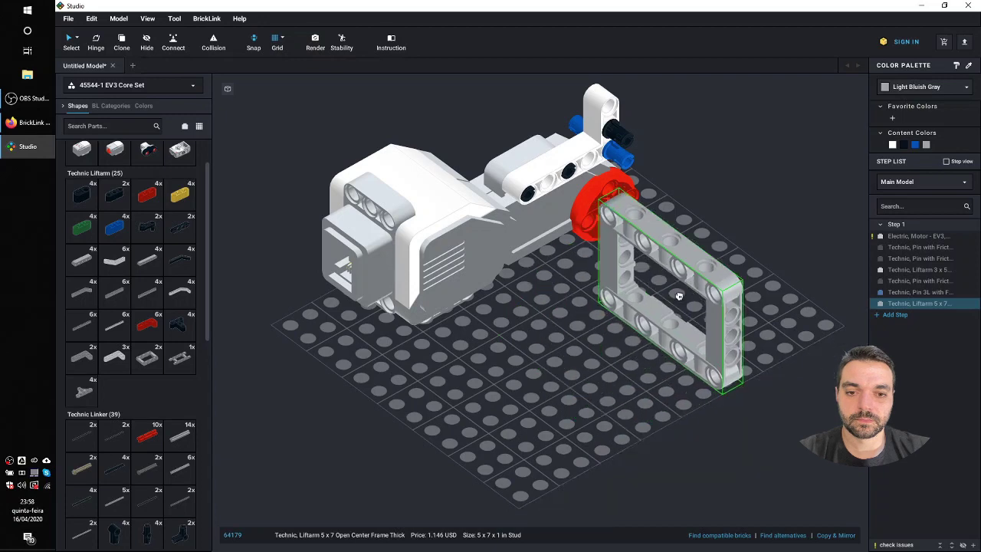
{"action": "right_click_drag", "start_coordinate": [677, 294], "coordinate": [697, 296]}
{"action": "mouse_move", "coordinate": [623, 151]}
{"action": "left_mouse_down"}
{"action": "mouse_move", "coordinate": [617, 136]}
{"action": "mouse_move", "coordinate": [629, 139]}
{"action": "left_mouse_up"}
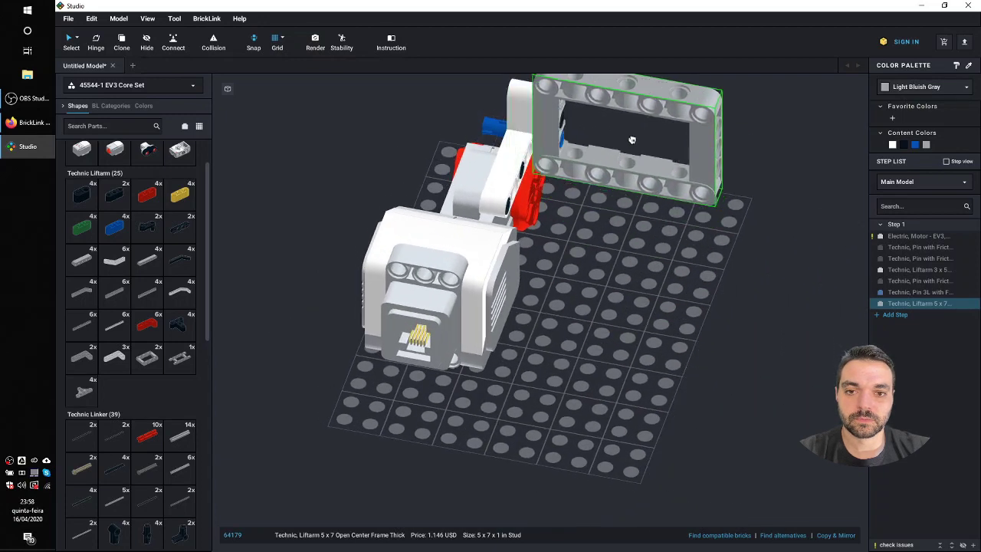
{"action": "left_click", "coordinate": [632, 141]}
{"action": "key", "text": "Escape"}
Insert a black Technic pin with friction ridges into the middle hole of the frame's free short side.
{"action": "right_click_drag", "start_coordinate": [716, 299], "coordinate": [674, 291]}
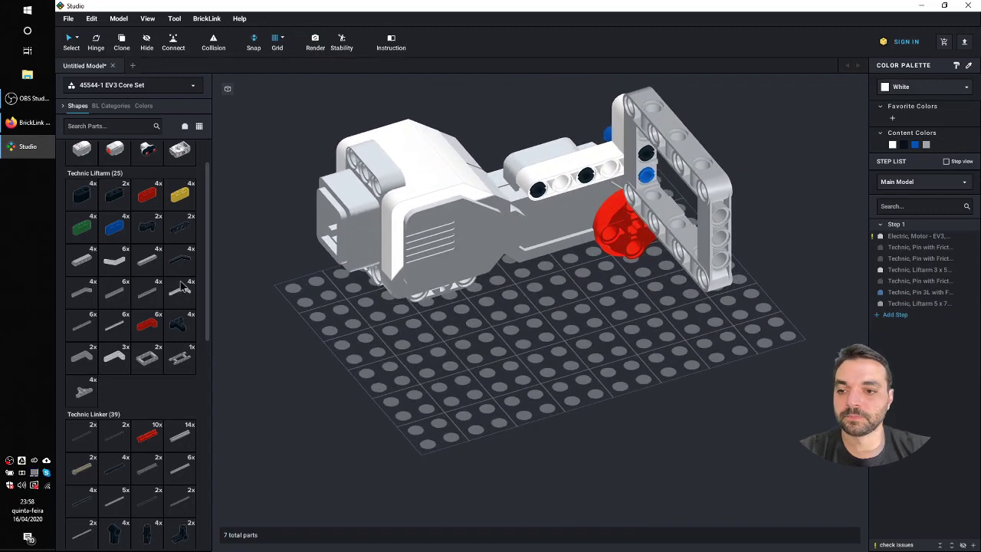
{"action": "scroll", "coordinate": [184, 288], "scroll_direction": "down", "scroll_amount": 8}
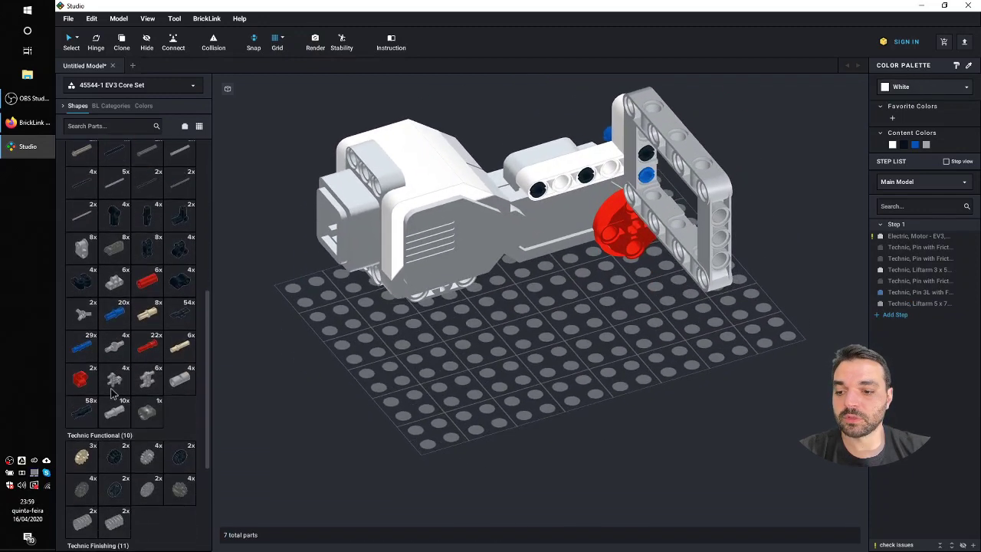
{"action": "scroll", "coordinate": [111, 392], "scroll_direction": "down", "scroll_amount": 3}
{"action": "left_click_drag", "start_coordinate": [83, 302], "coordinate": [722, 244]}
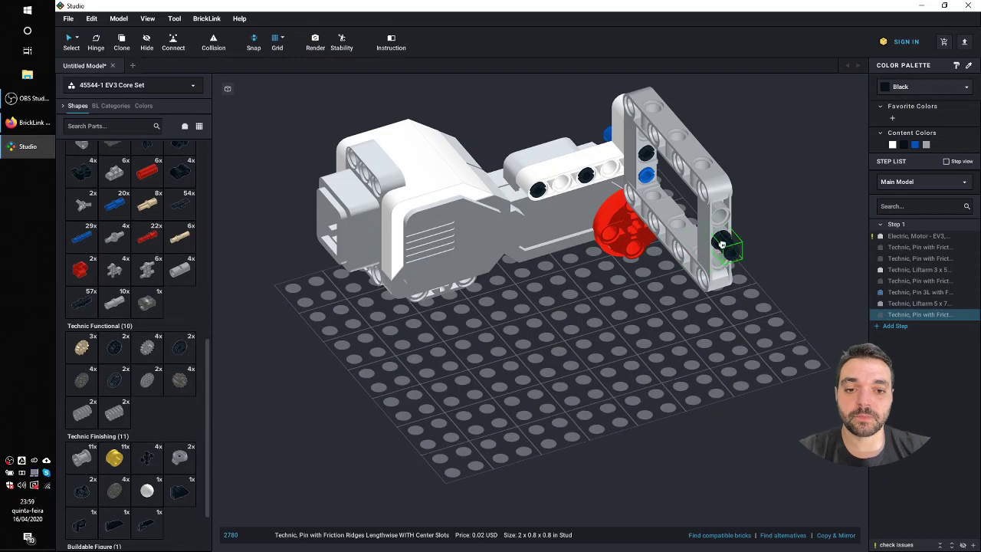
{"action": "left_click", "coordinate": [723, 244]}
{"action": "key", "text": "Escape"}
Insert a blue 3L pin with friction ridges into the frame's free short side, in the hole below the black pin.
{"action": "right_click_drag", "start_coordinate": [629, 361], "coordinate": [645, 357]}
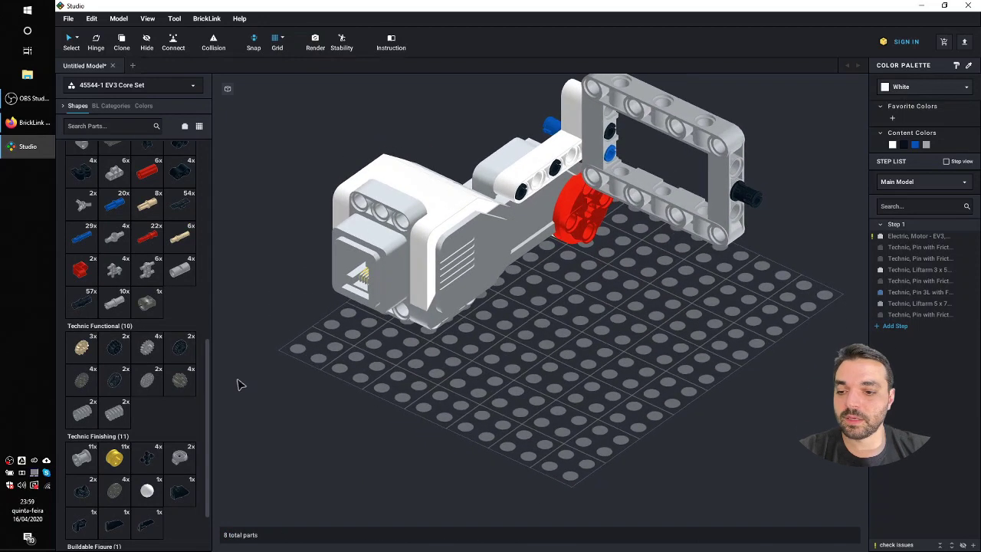
{"action": "left_click_drag", "start_coordinate": [84, 247], "coordinate": [614, 324]}
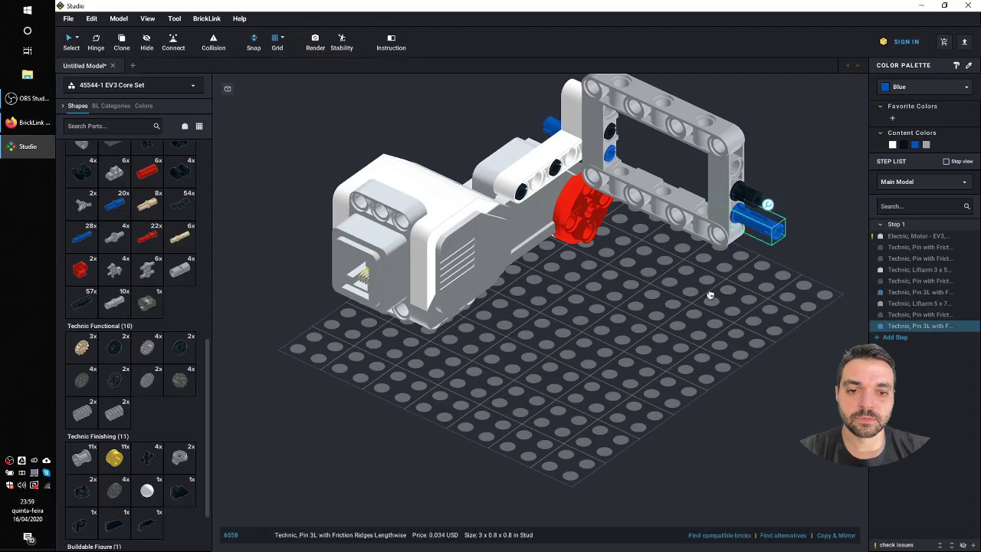
{"action": "left_click", "coordinate": [711, 295]}
{"action": "key", "text": "Escape"}
Attach a second white 3 x 5 L-shape thick liftarm to the frame's free-side pins, short arm up and long arm parallel to the first one.
{"action": "right_click_drag", "start_coordinate": [695, 361], "coordinate": [681, 360]}
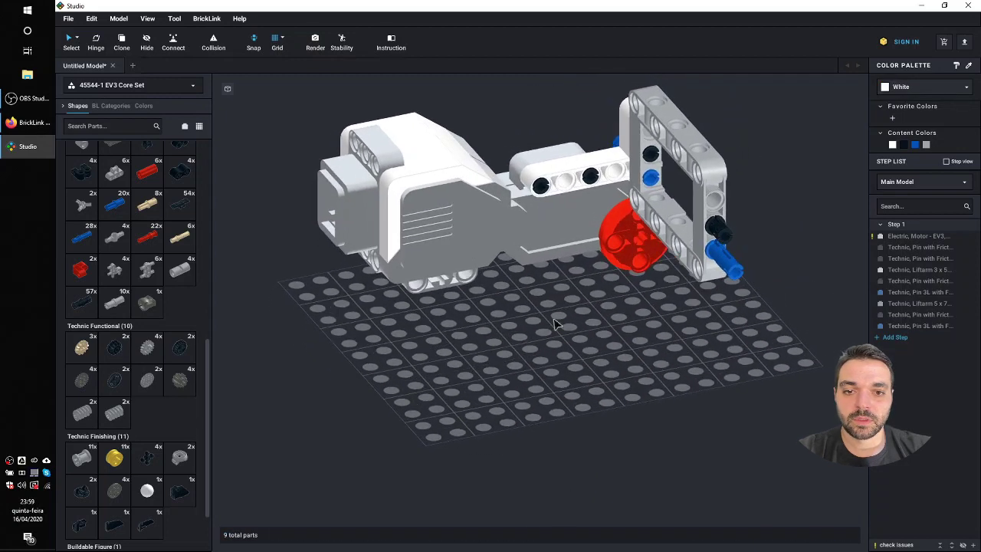
{"action": "scroll", "coordinate": [170, 353], "scroll_direction": "up", "scroll_amount": 5}
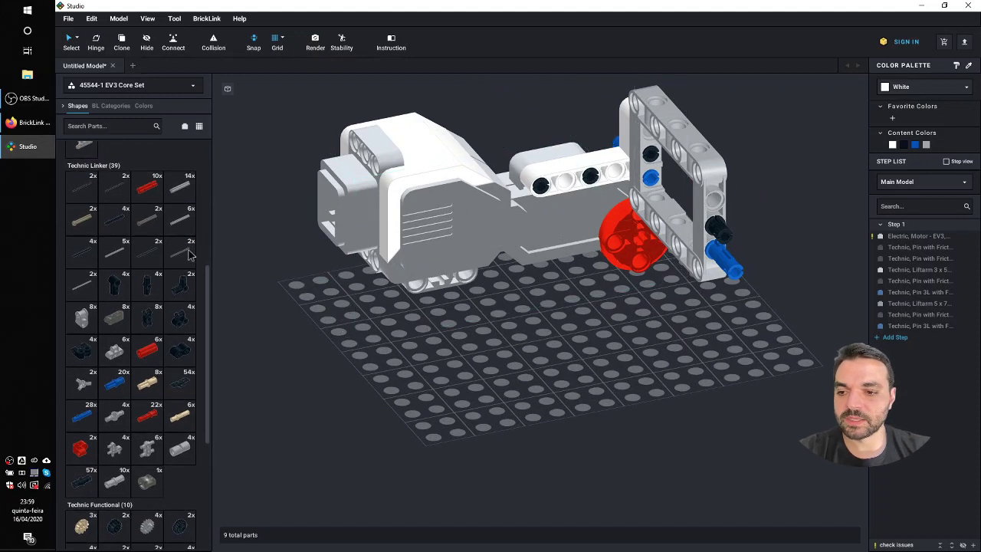
{"action": "scroll", "coordinate": [190, 256], "scroll_direction": "up", "scroll_amount": 5}
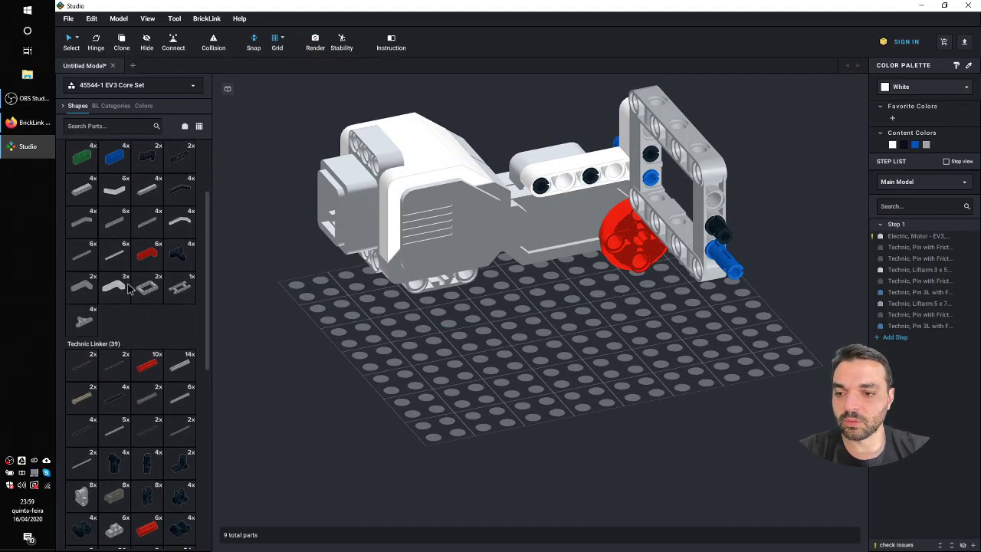
{"action": "left_click_drag", "start_coordinate": [129, 287], "coordinate": [471, 272]}
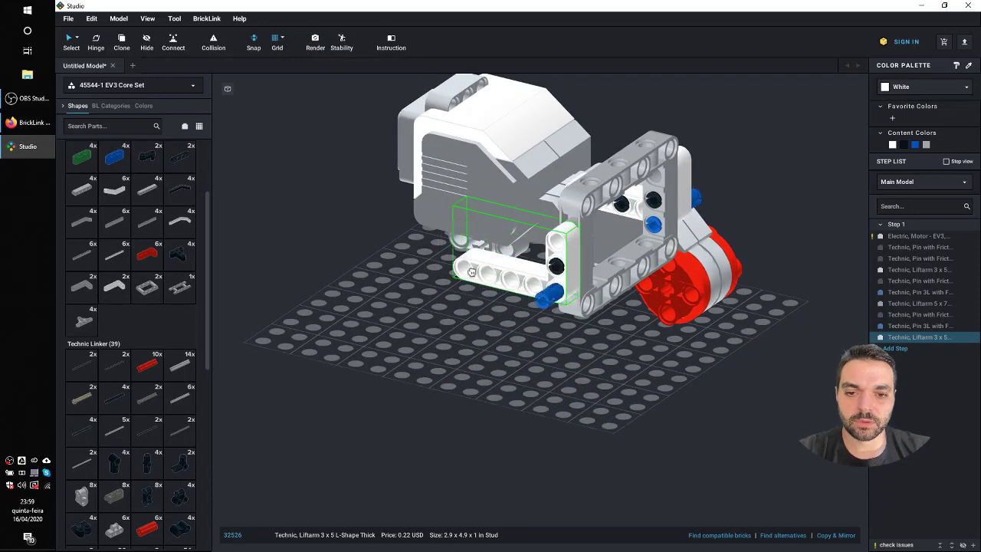
{"action": "left_click", "coordinate": [473, 270]}
{"action": "key", "text": "Escape"}
Insert two black Technic pins with friction ridges into the second L-shape liftarm's long arm, in its end hole and the third hole.
{"action": "right_click_drag", "start_coordinate": [473, 352], "coordinate": [526, 366]}
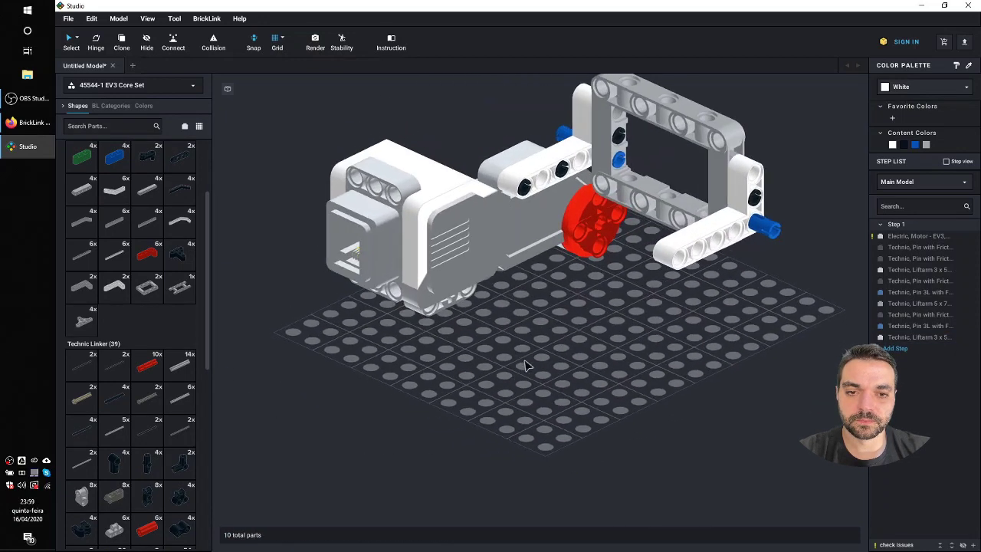
{"action": "scroll", "coordinate": [119, 385], "scroll_direction": "down", "scroll_amount": 7}
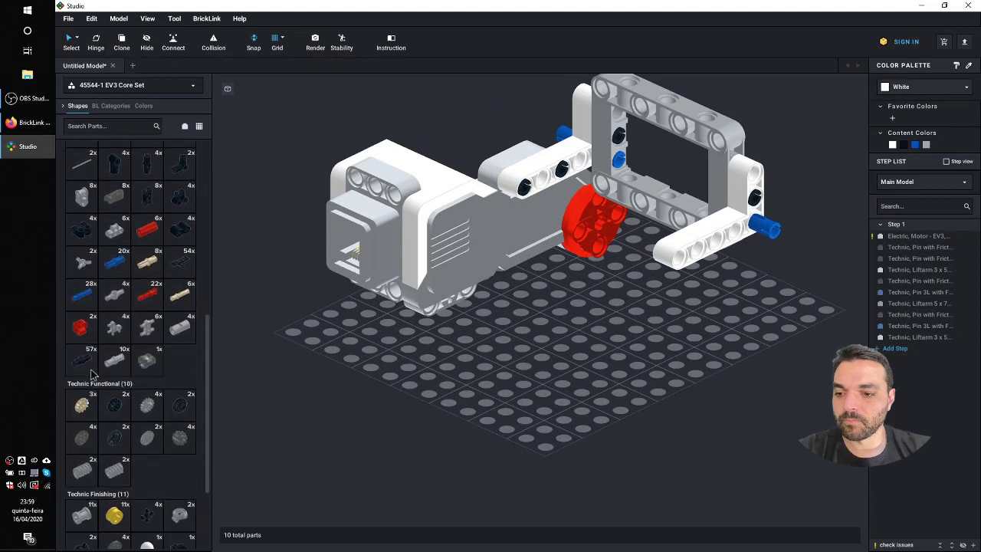
{"action": "left_click_drag", "start_coordinate": [80, 355], "coordinate": [688, 263]}
Attach a second EV3 large motor by its top bracket to the two black pins on the second L-shape liftarm, parallel to the first motor.
{"action": "scroll", "coordinate": [144, 290], "scroll_direction": "down", "scroll_amount": 10}
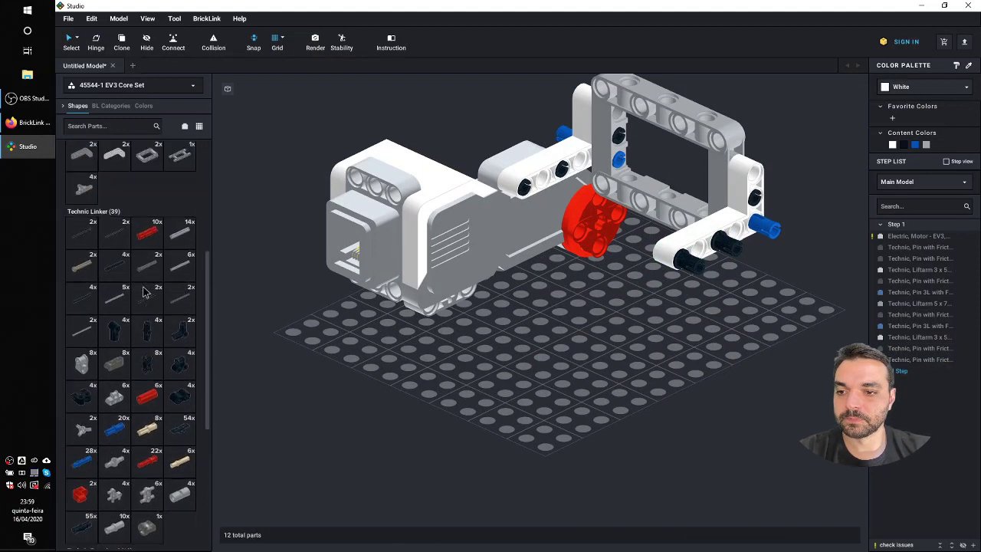
{"action": "scroll", "coordinate": [143, 290], "scroll_direction": "up", "scroll_amount": 1}
{"action": "left_click_drag", "start_coordinate": [84, 171], "coordinate": [772, 296]}
{"action": "left_click", "coordinate": [762, 295]}
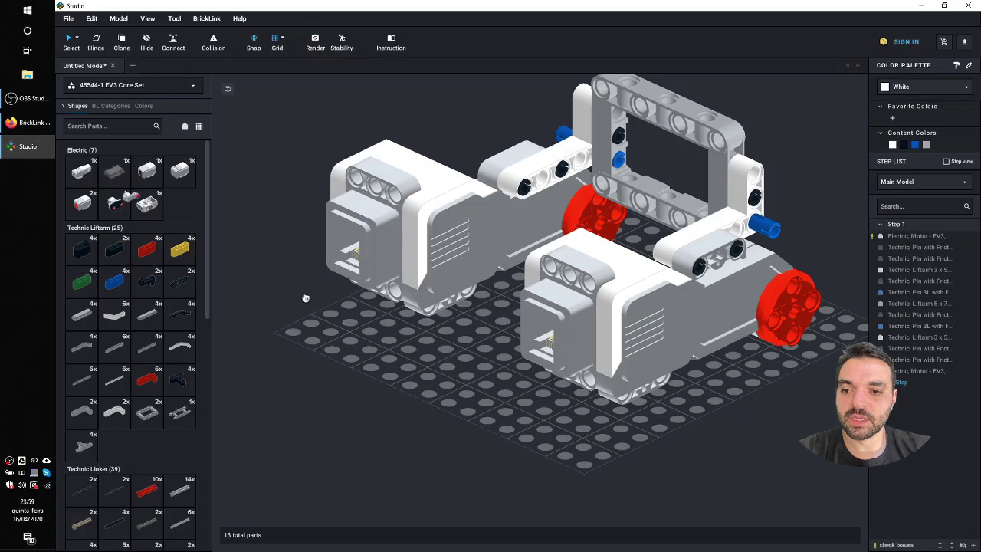
{"action": "key", "text": "Escape"}
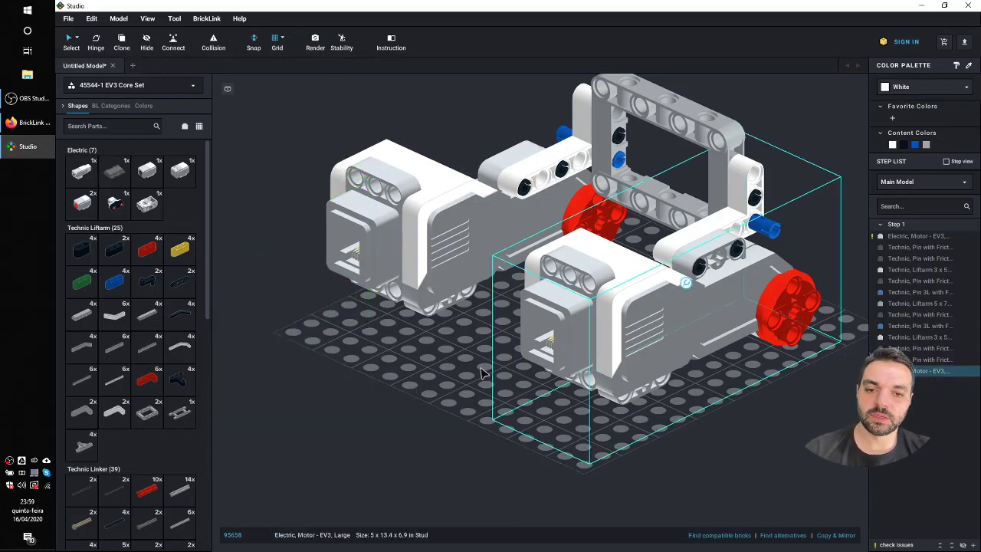
Paste a copy of the large motor in front of the assembly and delete that copy.
{"action": "key", "text": "ctrl+v"}
{"action": "left_click", "coordinate": [372, 381]}
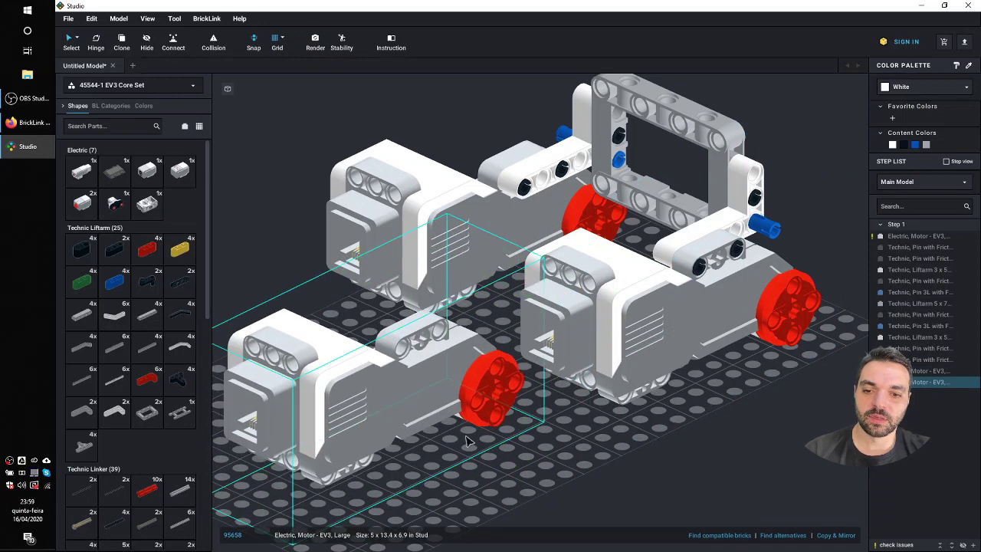
{"action": "right_click", "coordinate": [464, 407]}
{"action": "left_click", "coordinate": [420, 415]}
{"action": "key", "text": "Delete"}
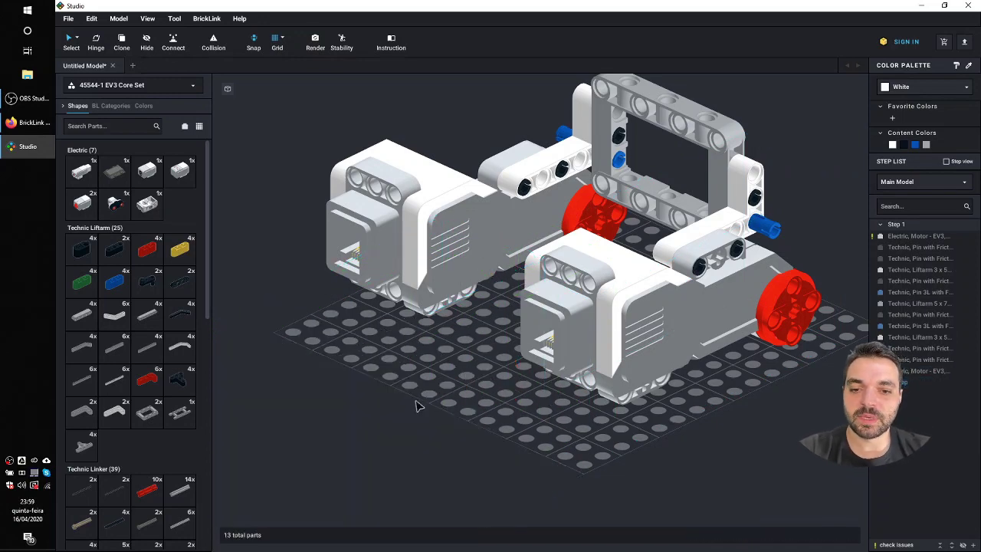
Insert four black Technic pins with friction ridges into the outer holes of the row below the cable port on both motors.
{"action": "right_click_drag", "start_coordinate": [381, 374], "coordinate": [391, 364]}
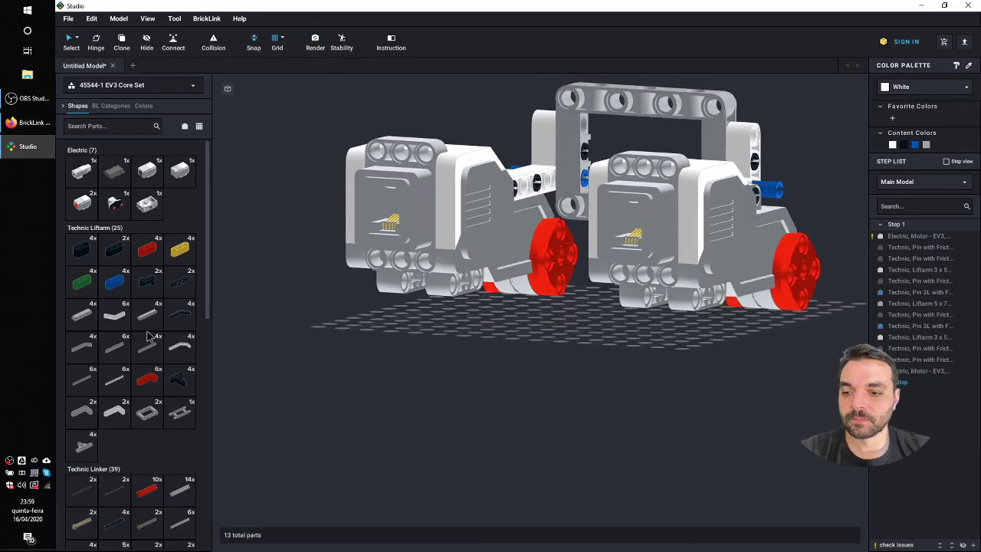
{"action": "scroll", "coordinate": [148, 337], "scroll_direction": "down", "scroll_amount": 15}
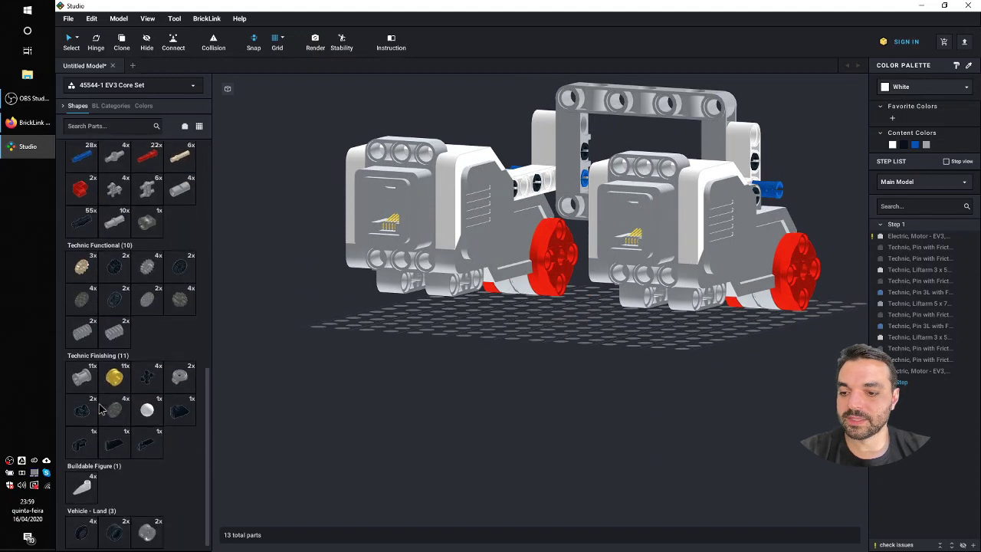
{"action": "scroll", "coordinate": [100, 345], "scroll_direction": "up", "scroll_amount": 3}
{"action": "left_click_drag", "start_coordinate": [80, 304], "coordinate": [381, 276]}
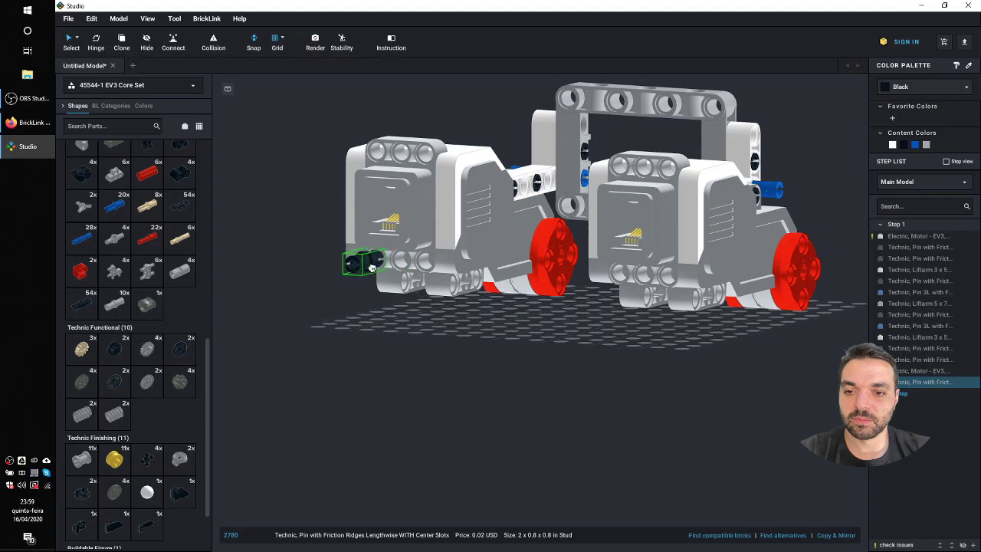
{"action": "left_click", "coordinate": [379, 264]}
{"action": "left_click", "coordinate": [498, 272]}
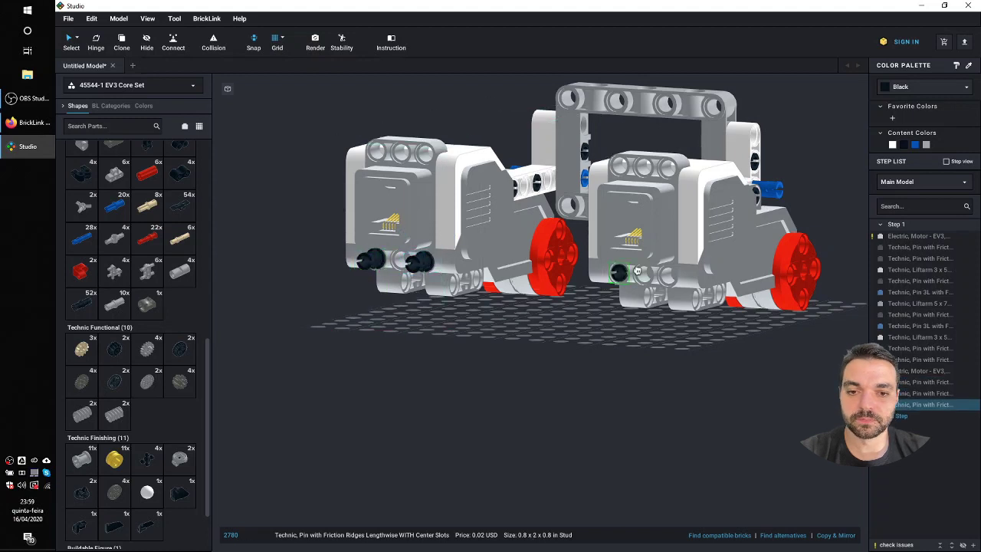
{"action": "key", "text": "Escape"}
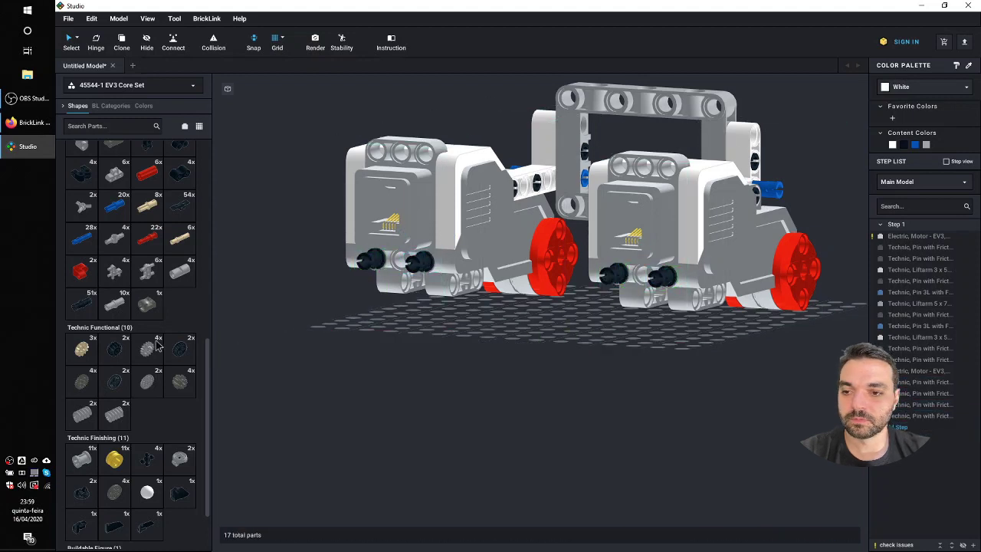
Add a white 1 x 15 thick liftarm from the palette, rotated to run across the two motors.
{"action": "scroll", "coordinate": [167, 341], "scroll_direction": "up", "scroll_amount": 4}
{"action": "scroll", "coordinate": [167, 341], "scroll_direction": "up", "scroll_amount": 3}
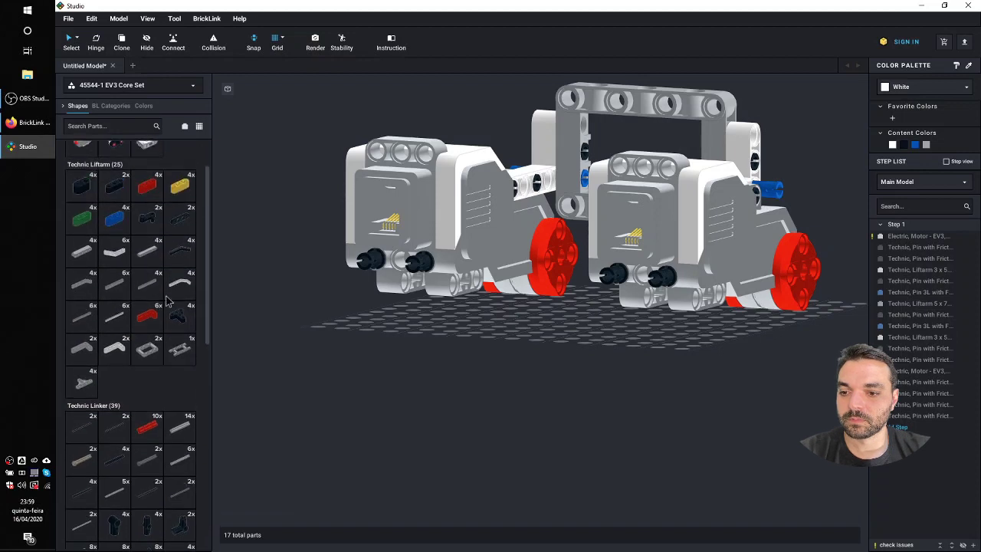
{"action": "scroll", "coordinate": [151, 359], "scroll_direction": "up", "scroll_amount": 1}
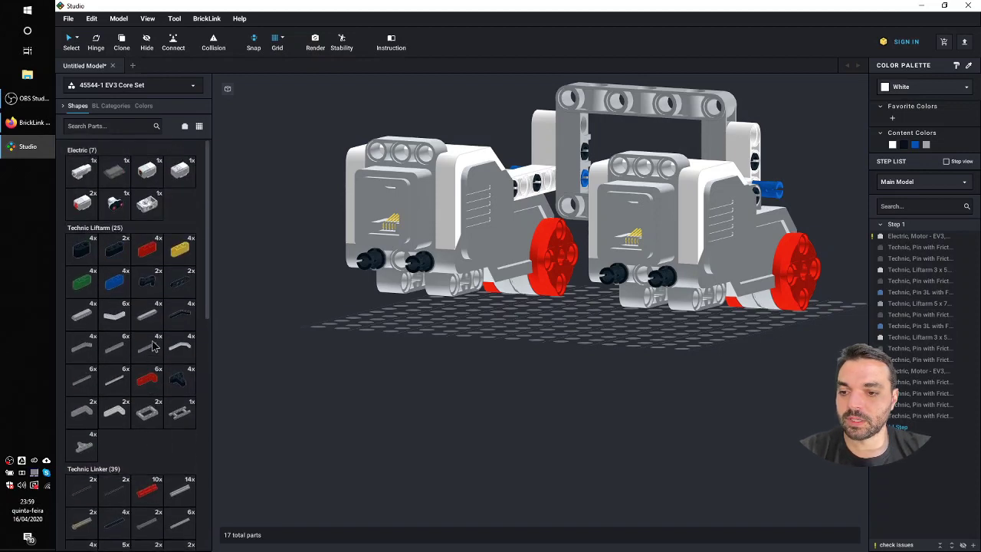
{"action": "scroll", "coordinate": [152, 346], "scroll_direction": "down", "scroll_amount": 6}
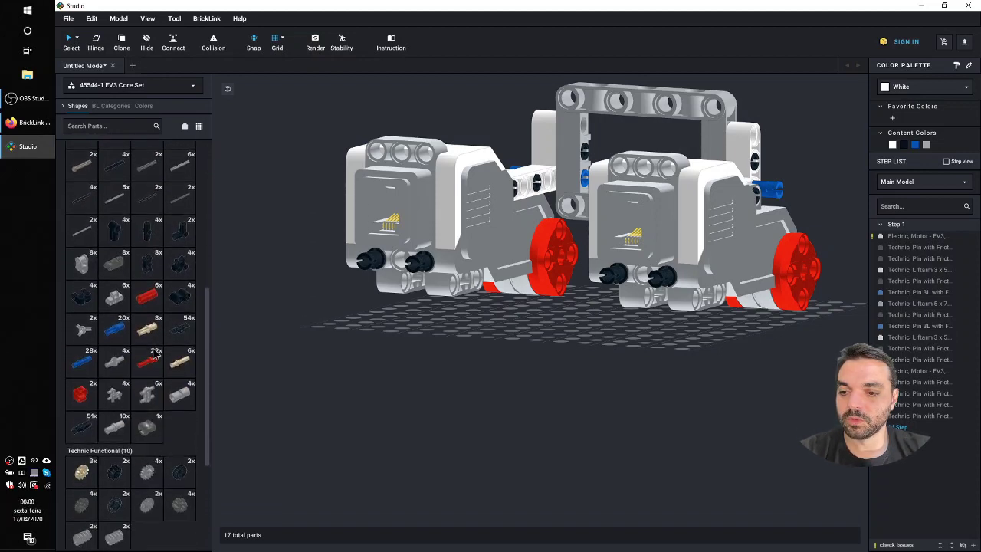
{"action": "scroll", "coordinate": [155, 353], "scroll_direction": "down", "scroll_amount": 3}
{"action": "scroll", "coordinate": [156, 352], "scroll_direction": "up", "scroll_amount": 4}
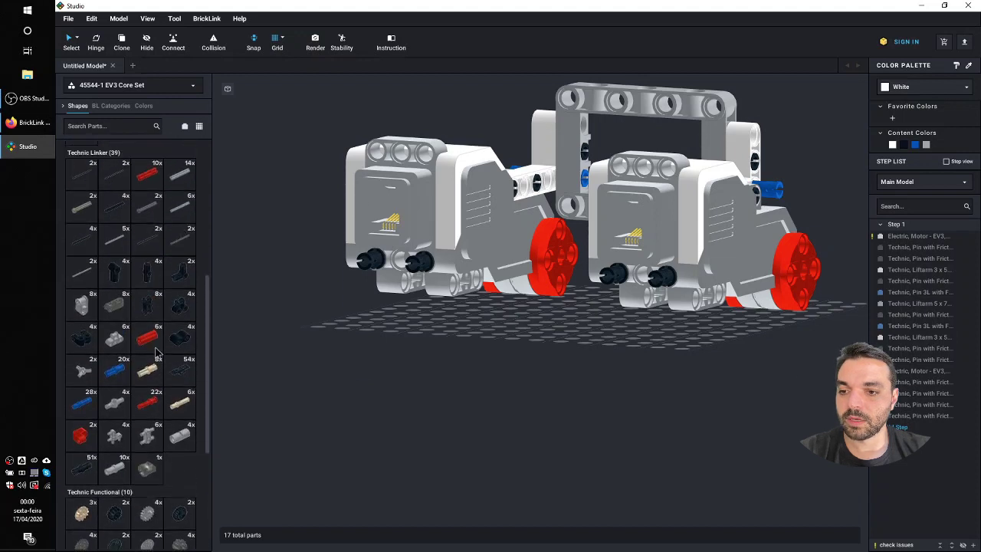
{"action": "scroll", "coordinate": [154, 349], "scroll_direction": "up", "scroll_amount": 3}
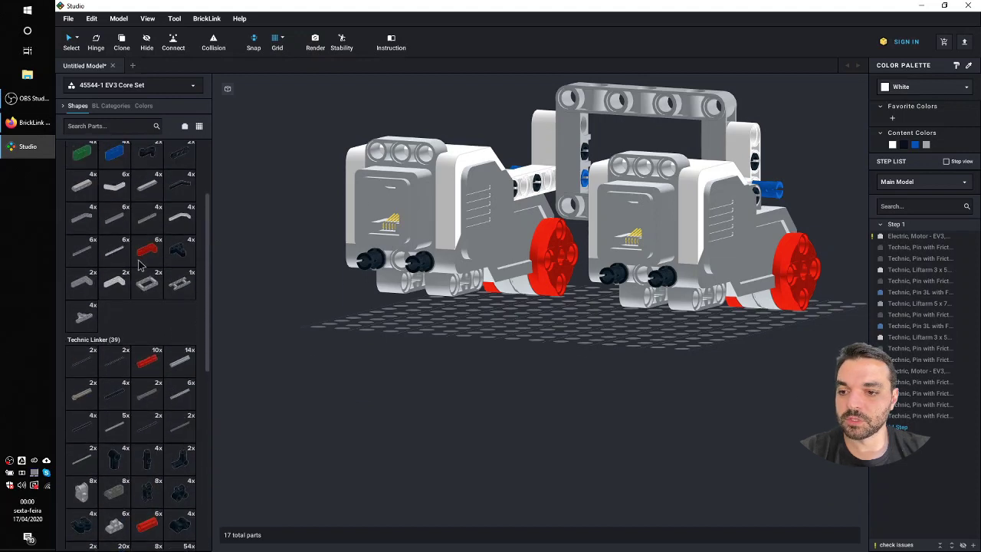
{"action": "left_click_drag", "start_coordinate": [119, 260], "coordinate": [554, 242]}
{"action": "key", "text": "Right"}
{"action": "key", "text": "Down"}
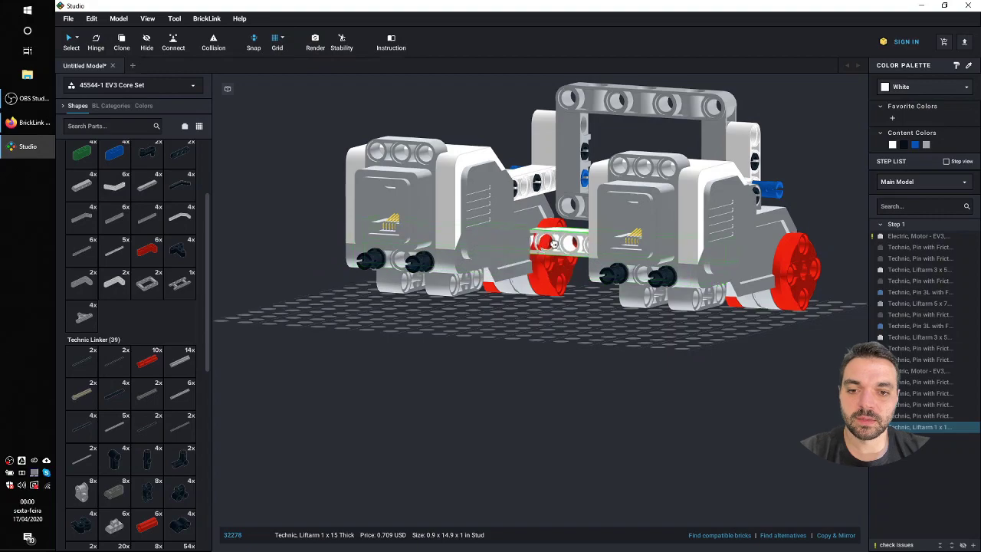
{"action": "left_click", "coordinate": [546, 248]}
{"action": "key", "text": "Escape"}
Move the 1 x 15 liftarm onto the four black pins below the cable ports, joining both motors with one hole free at each end.
{"action": "right_click_drag", "start_coordinate": [509, 363], "coordinate": [570, 310]}
{"action": "left_click_drag", "start_coordinate": [581, 239], "coordinate": [573, 316]}
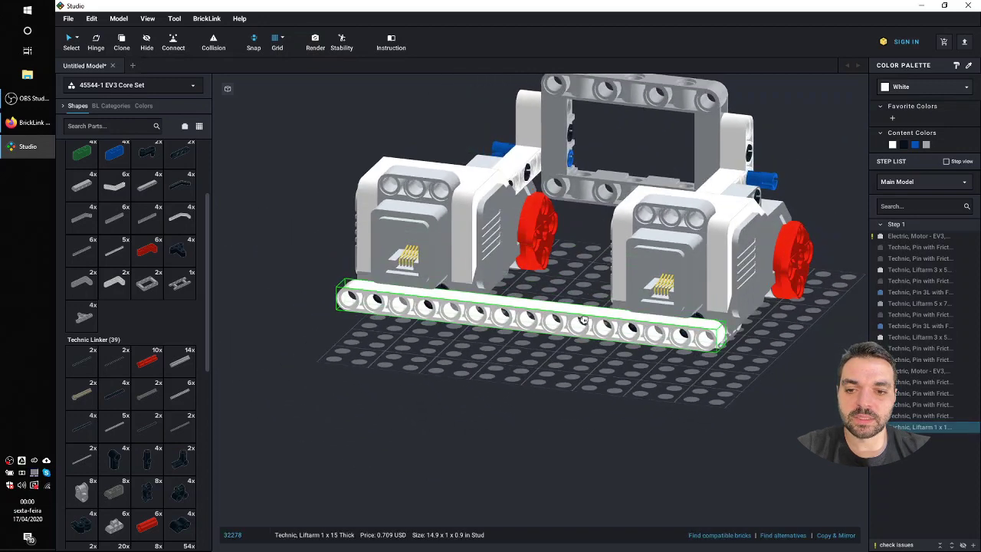
{"action": "right_click", "coordinate": [586, 362]}
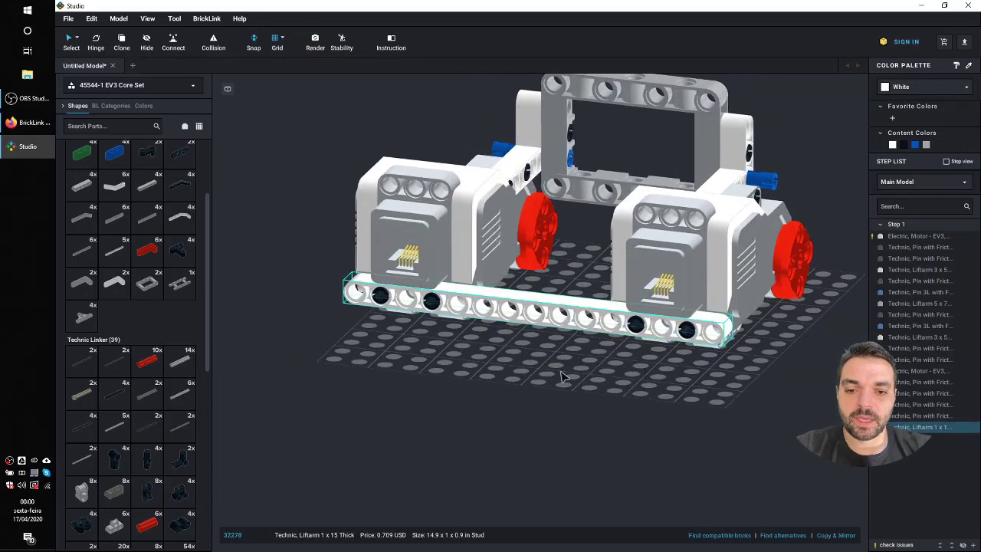
{"action": "right_click_drag", "start_coordinate": [565, 377], "coordinate": [445, 363]}
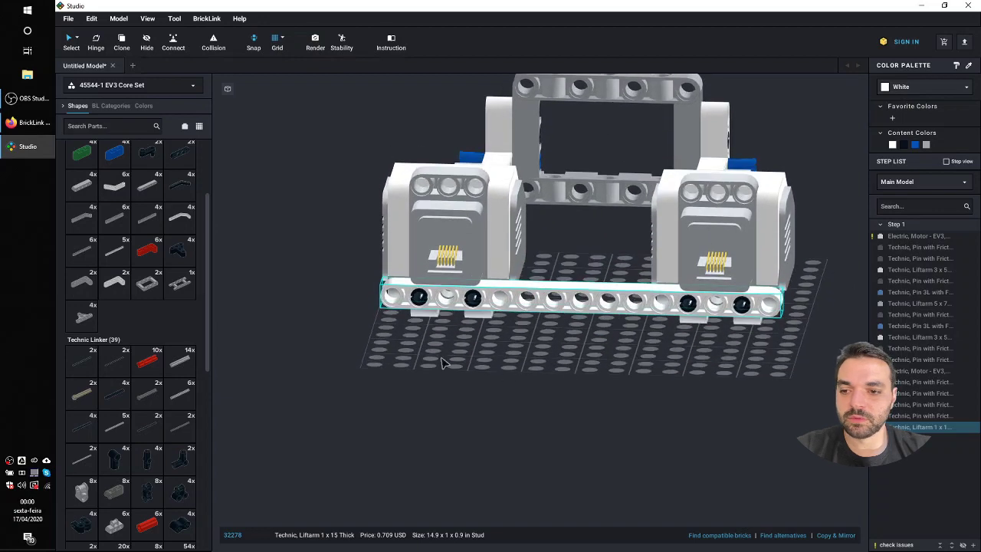